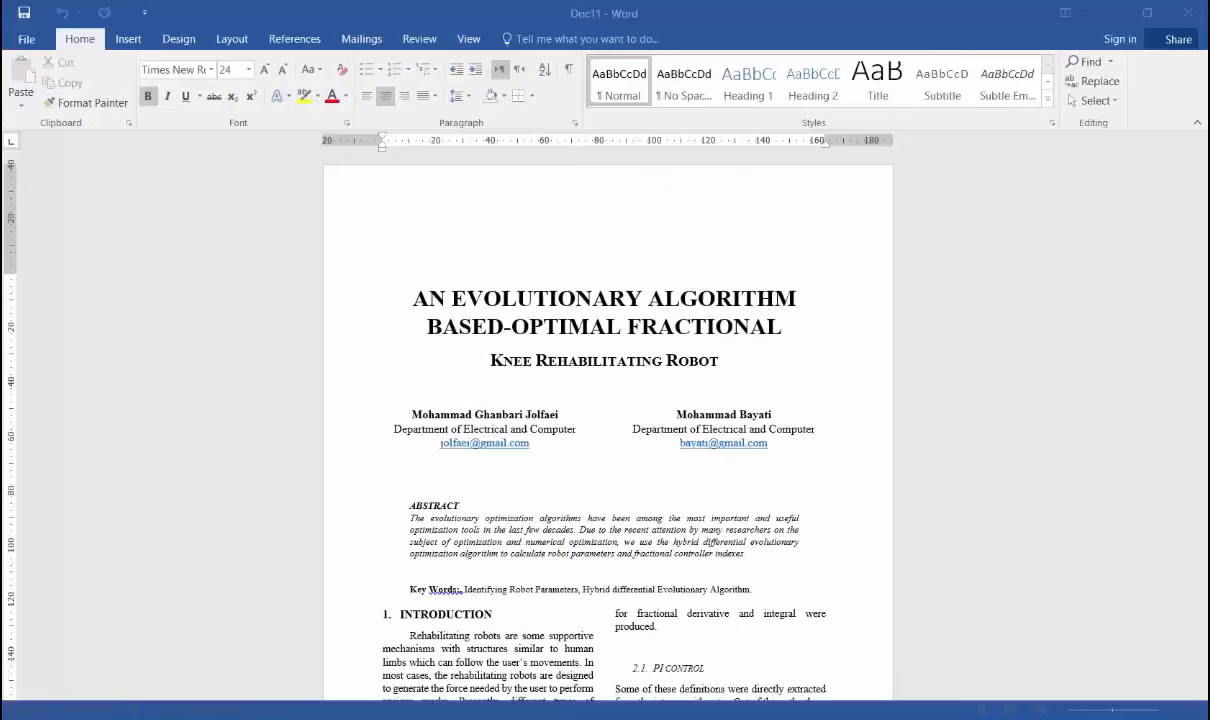
Review the document down to Table 1, view the reference equation image in Windows Photo Viewer, and close the image.
scroll(660, 603, down, 15)
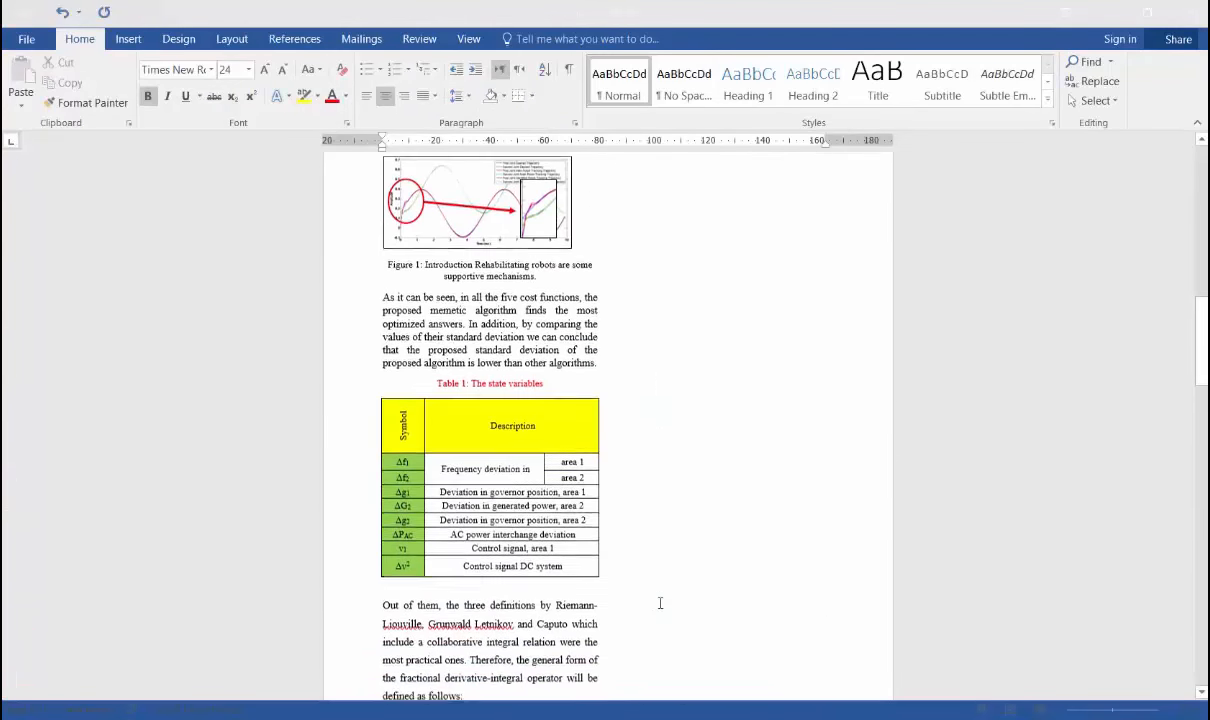
scroll(660, 603, down, 1)
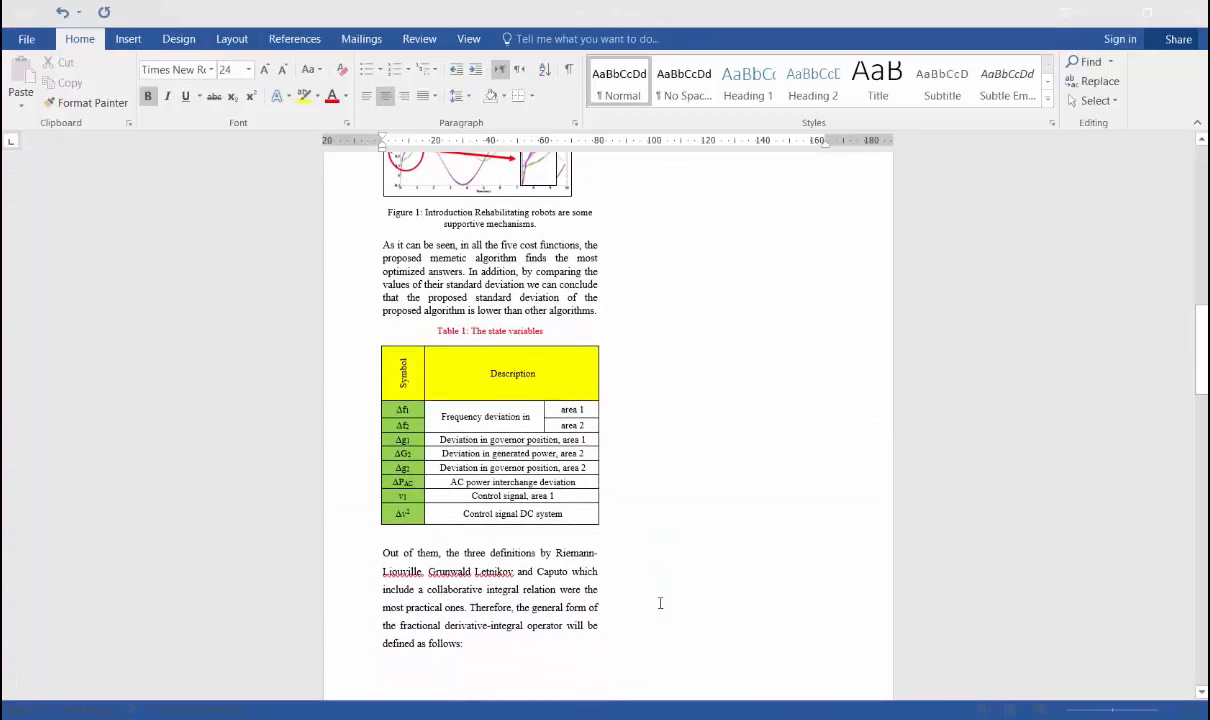
scroll(660, 603, down, 1)
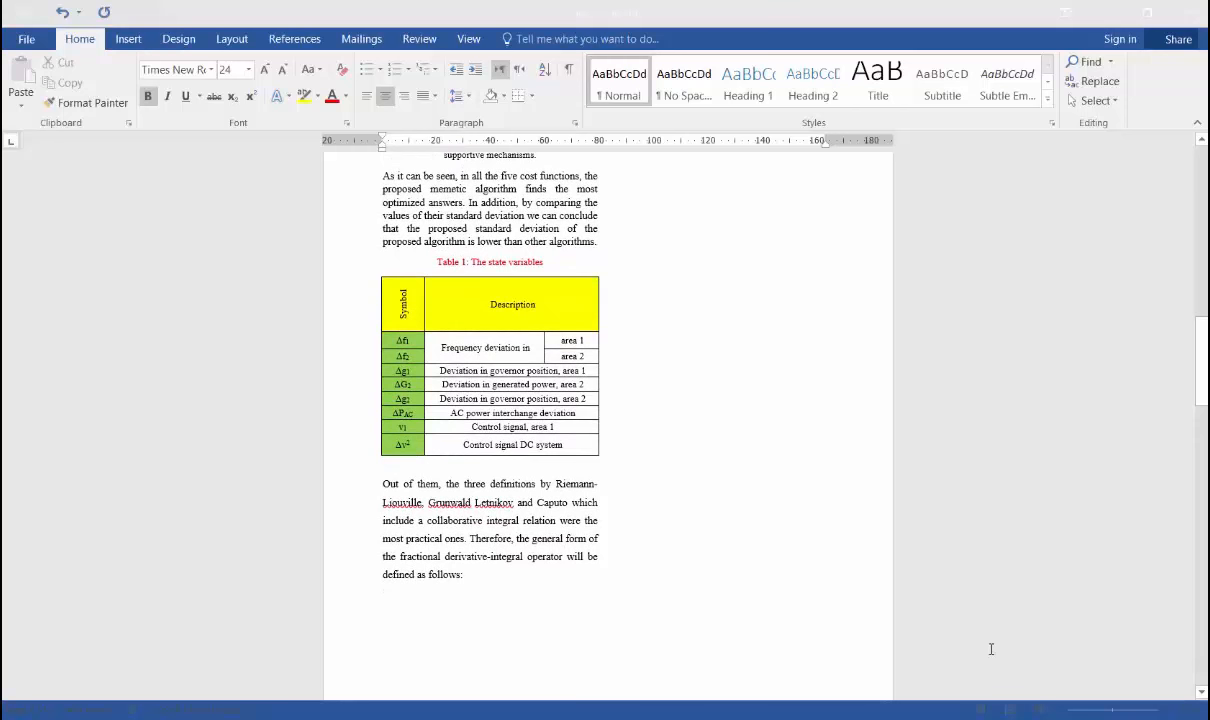
key(alt+Tab)
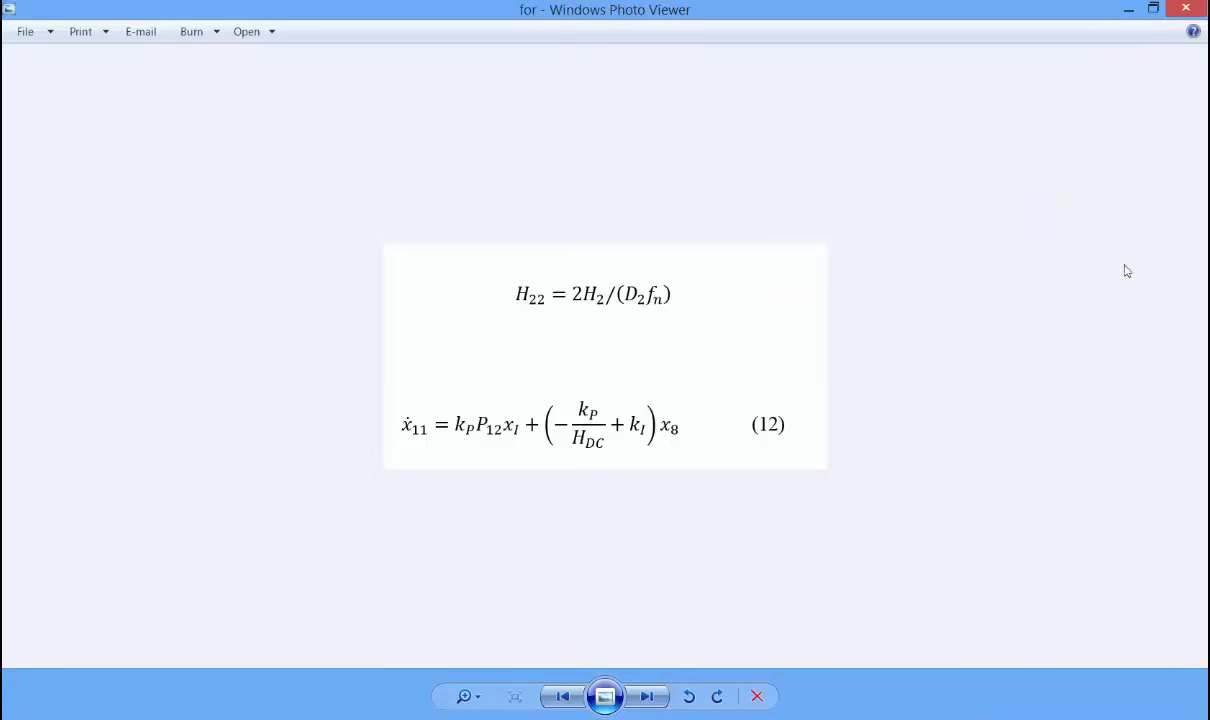
click(1186, 7)
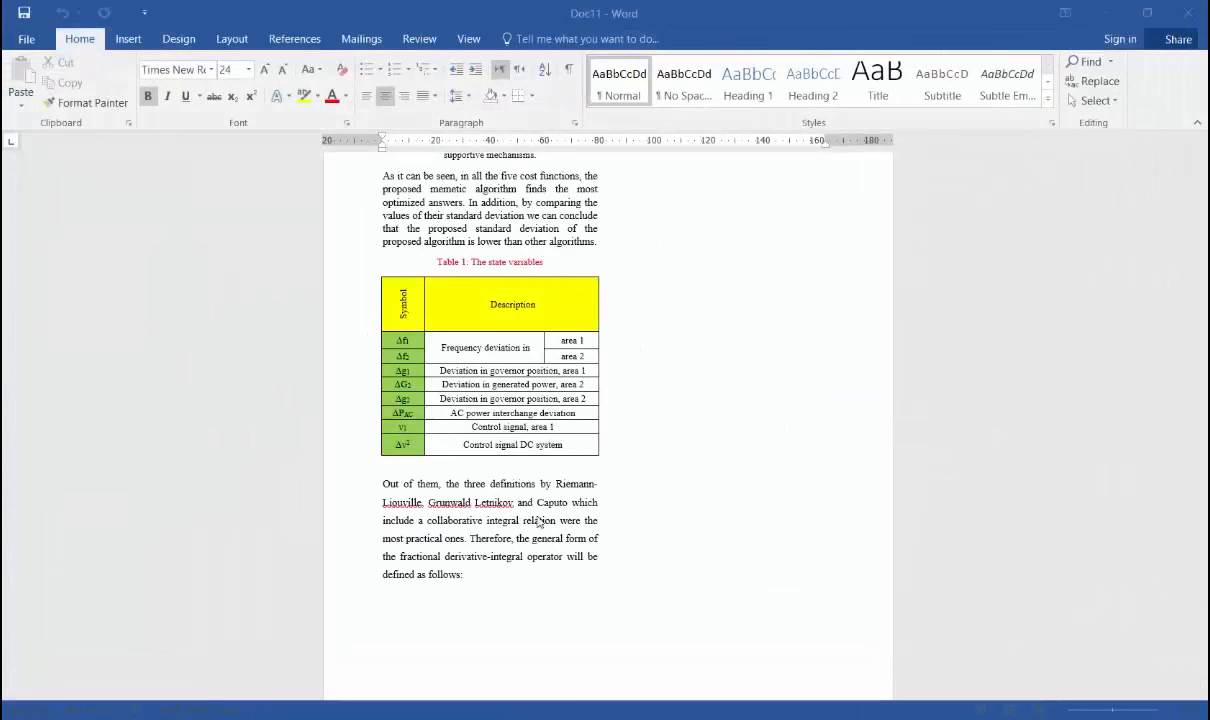
Insert the picture "for" from the Pictures folder on the blank line directly below Table 1.
click(384, 462)
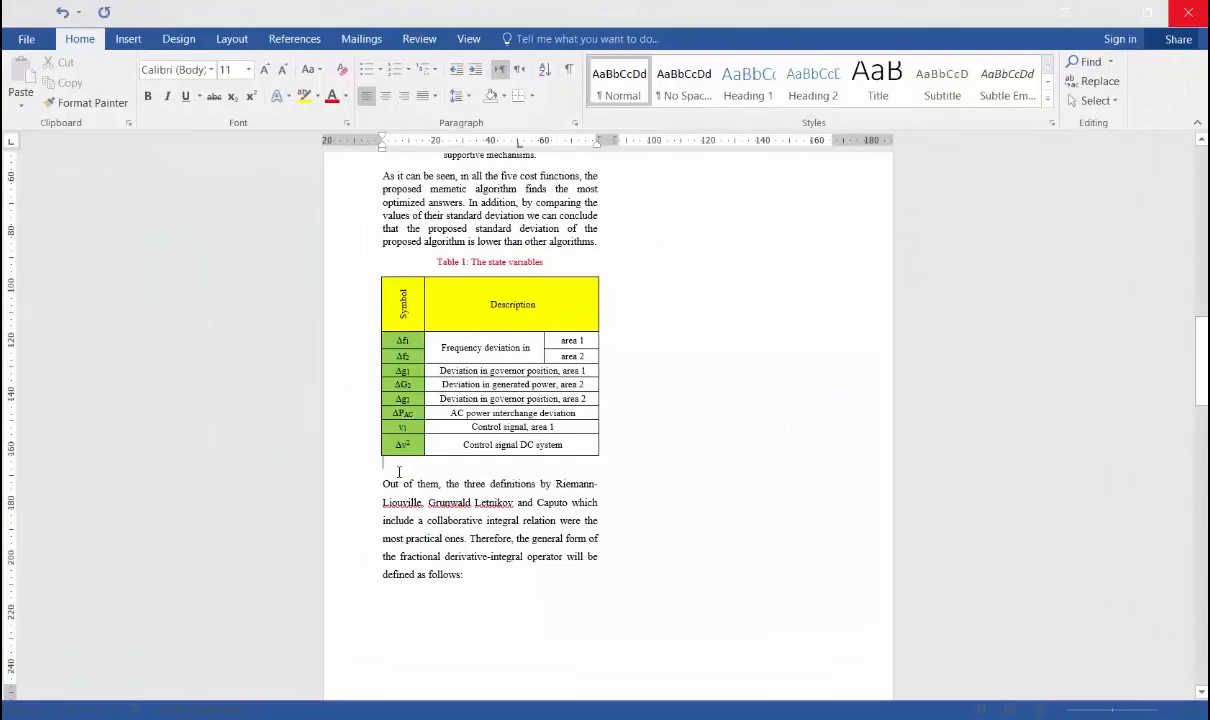
click(133, 44)
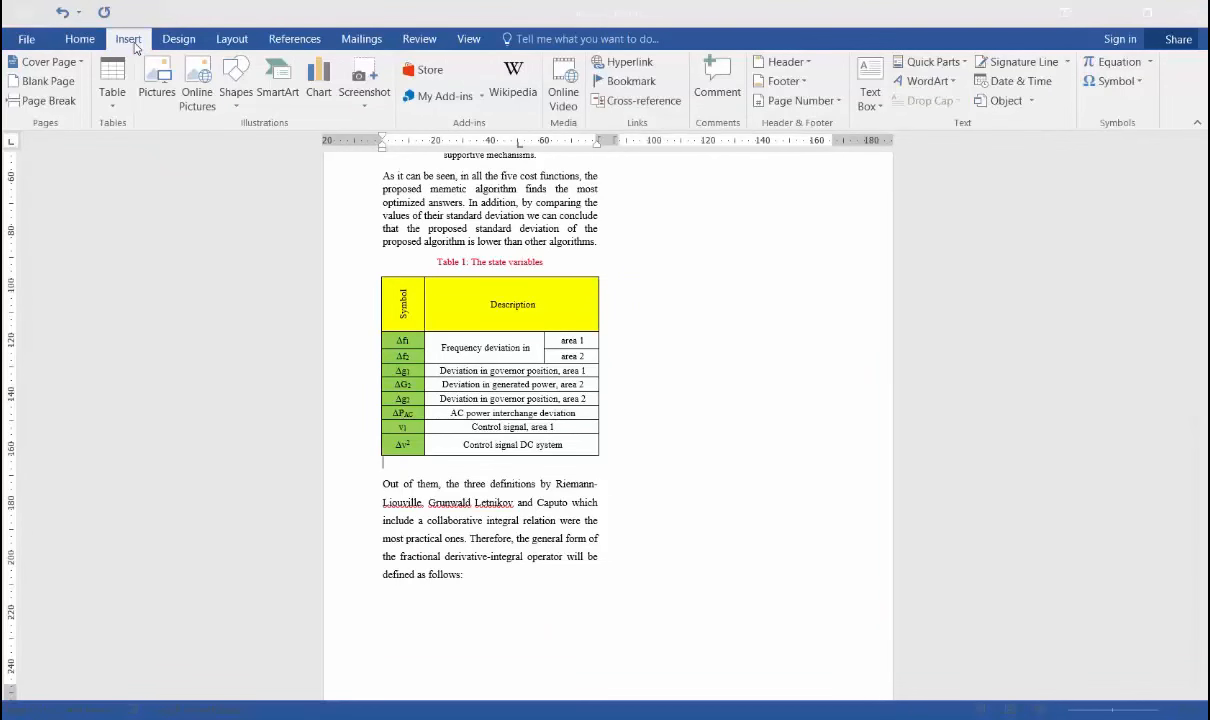
click(158, 100)
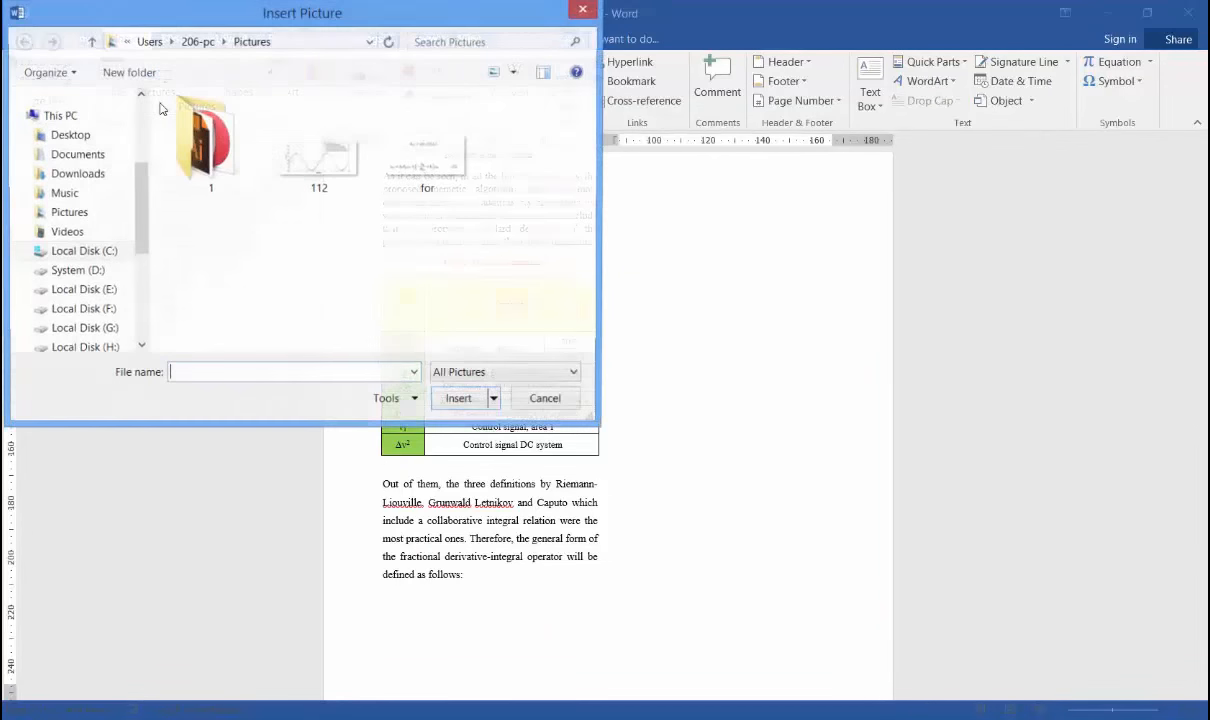
click(424, 170)
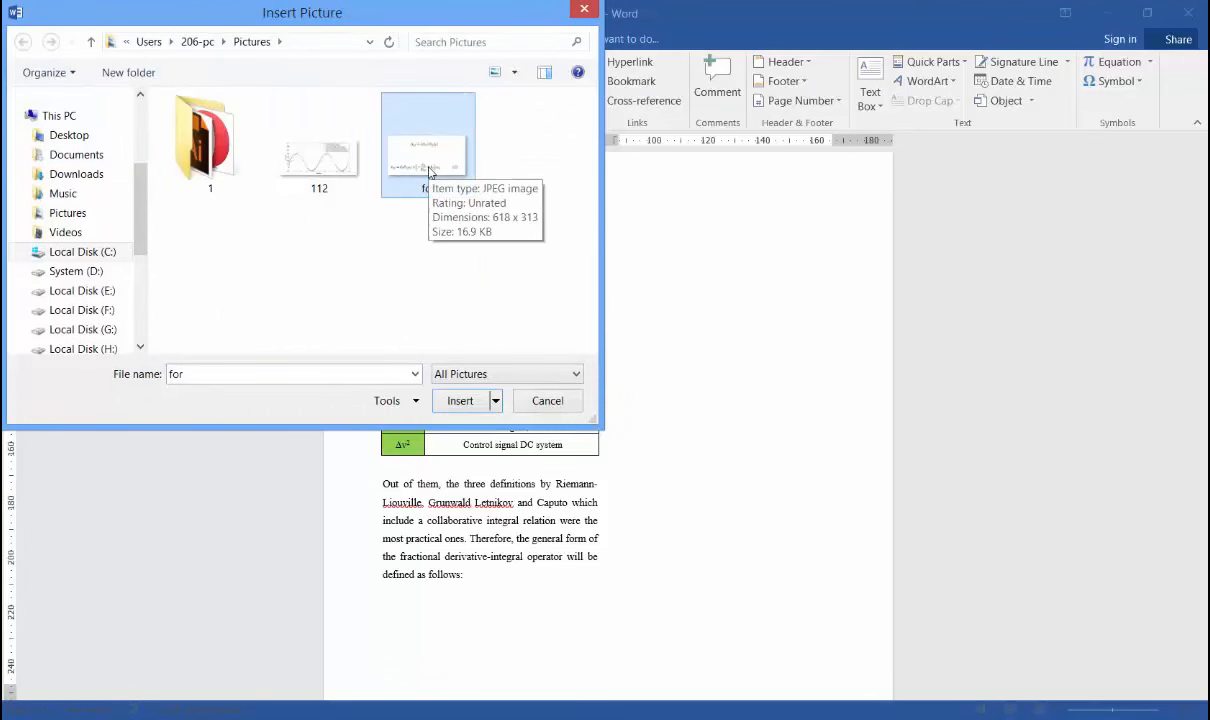
click(470, 405)
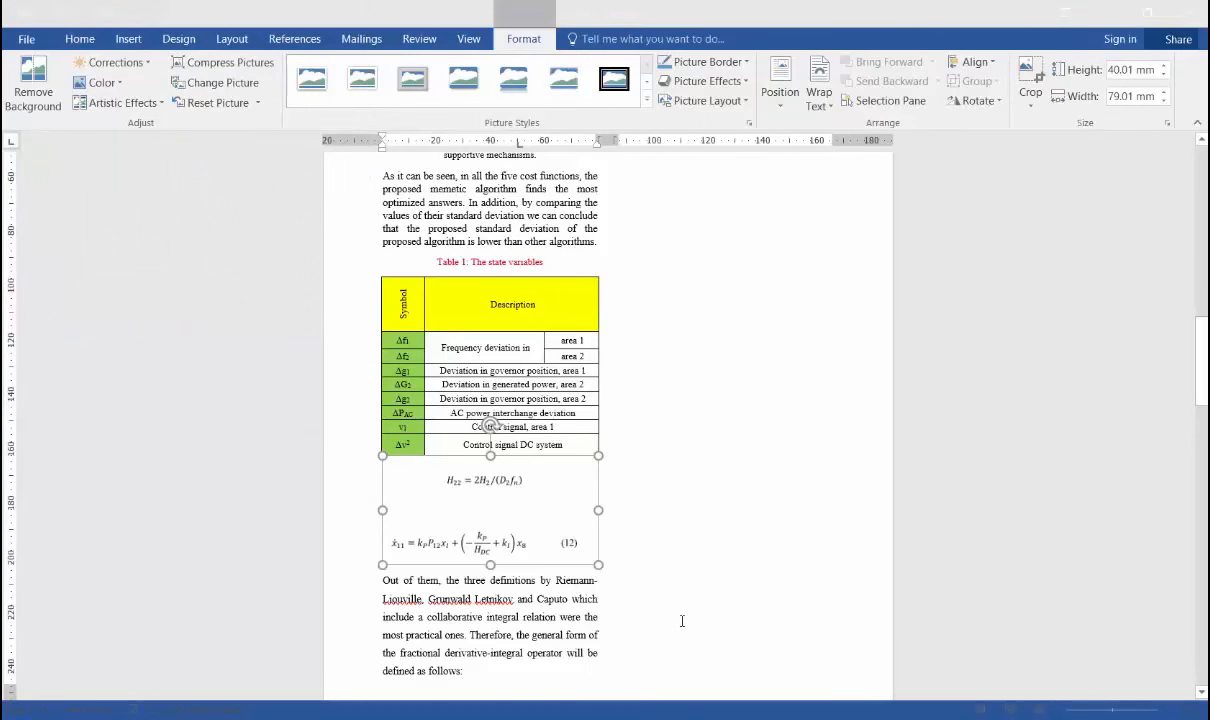
scroll(682, 621, down, 1)
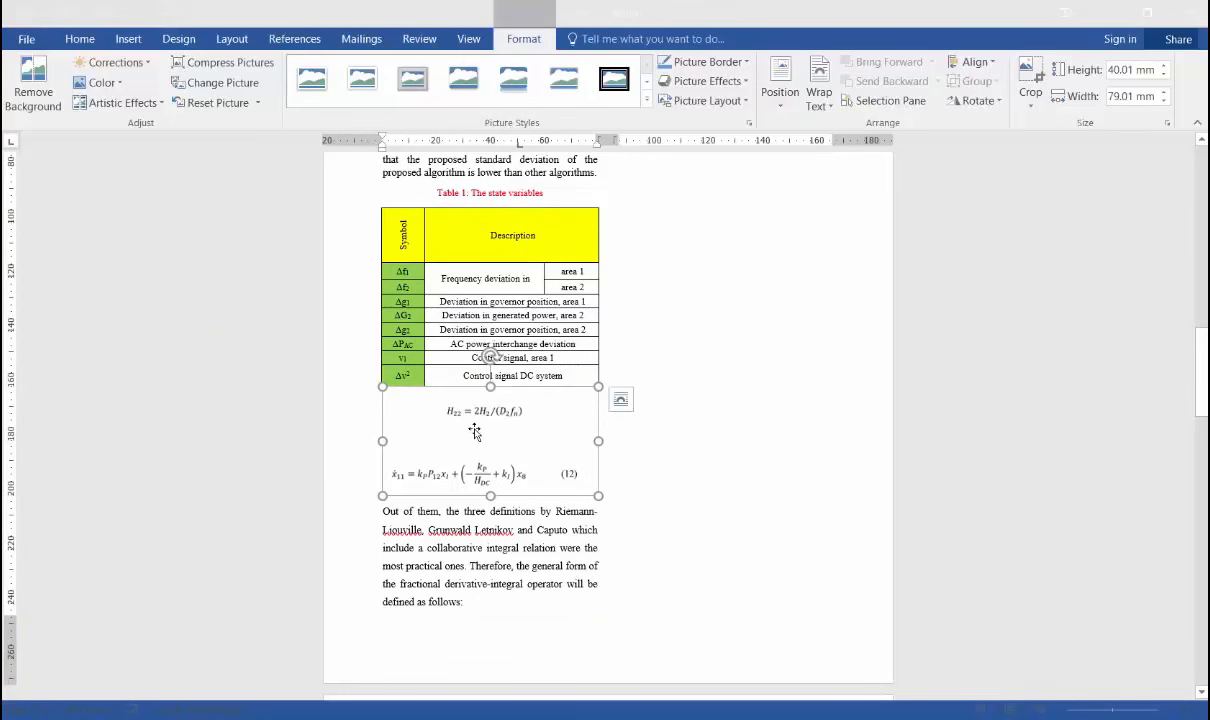
Insert a new blank equation after "most practical ones." in the paragraph below the inserted equation picture.
click(537, 637)
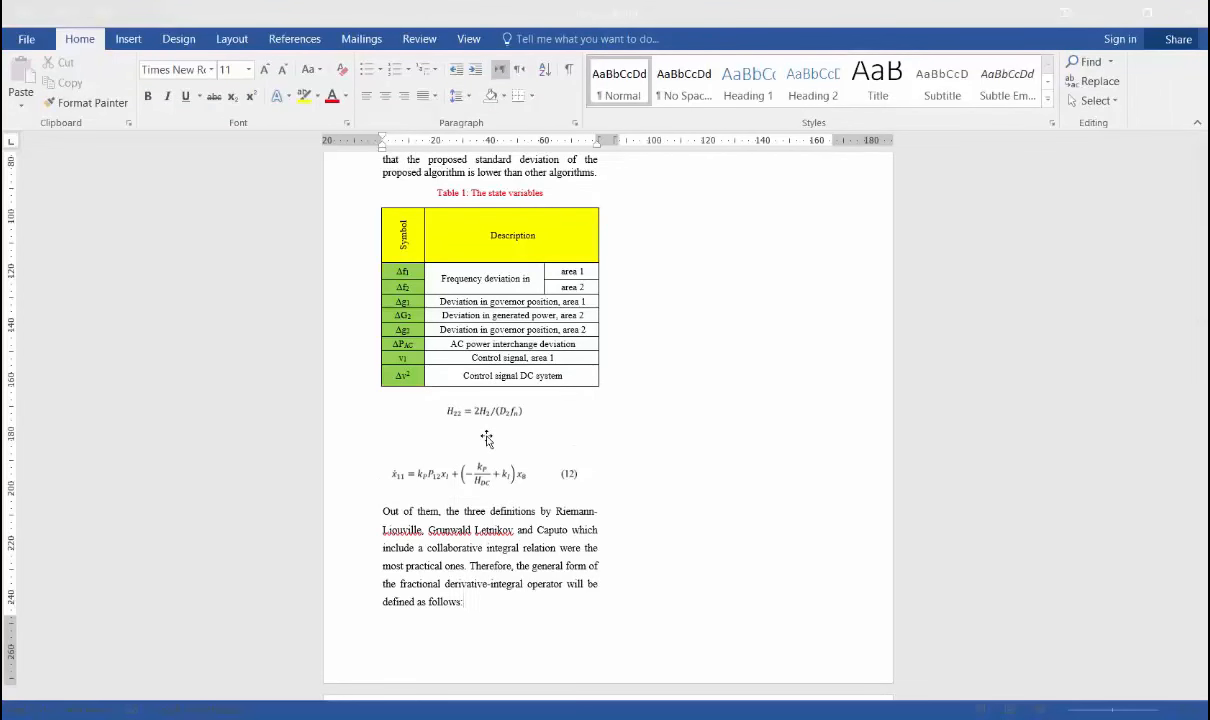
click(467, 566)
scroll(467, 566, up, 2)
scroll(467, 566, up, 1)
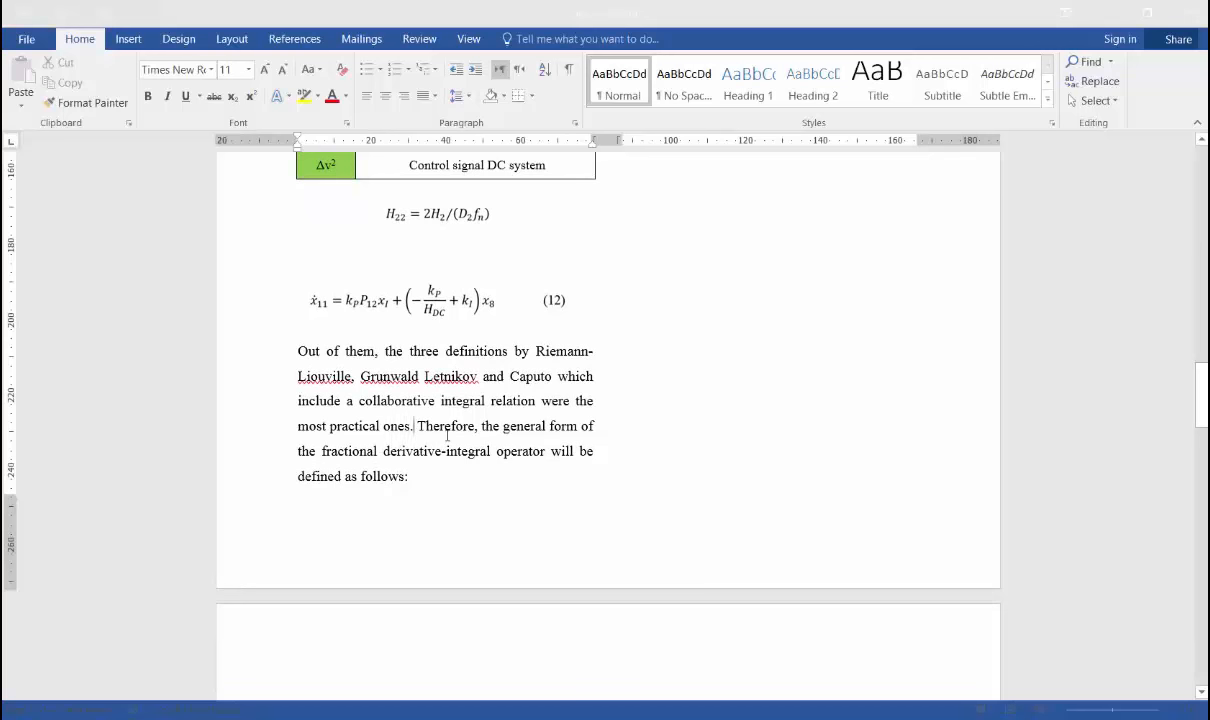
click(134, 37)
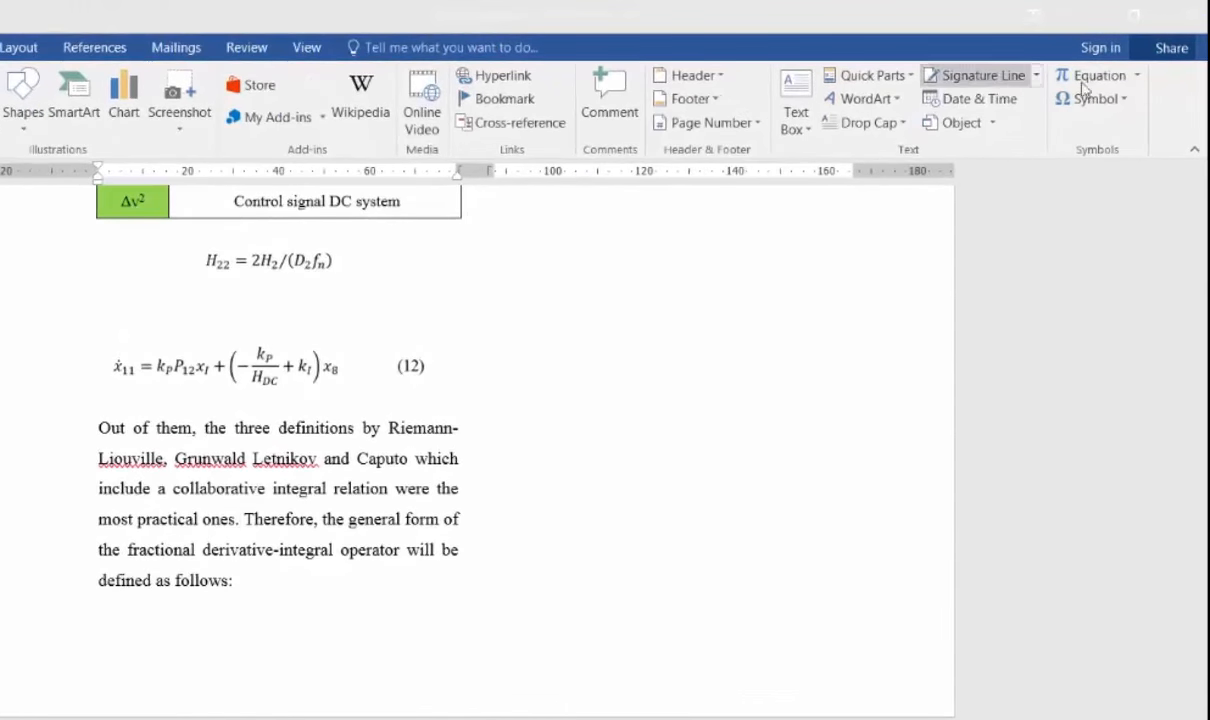
click(1138, 79)
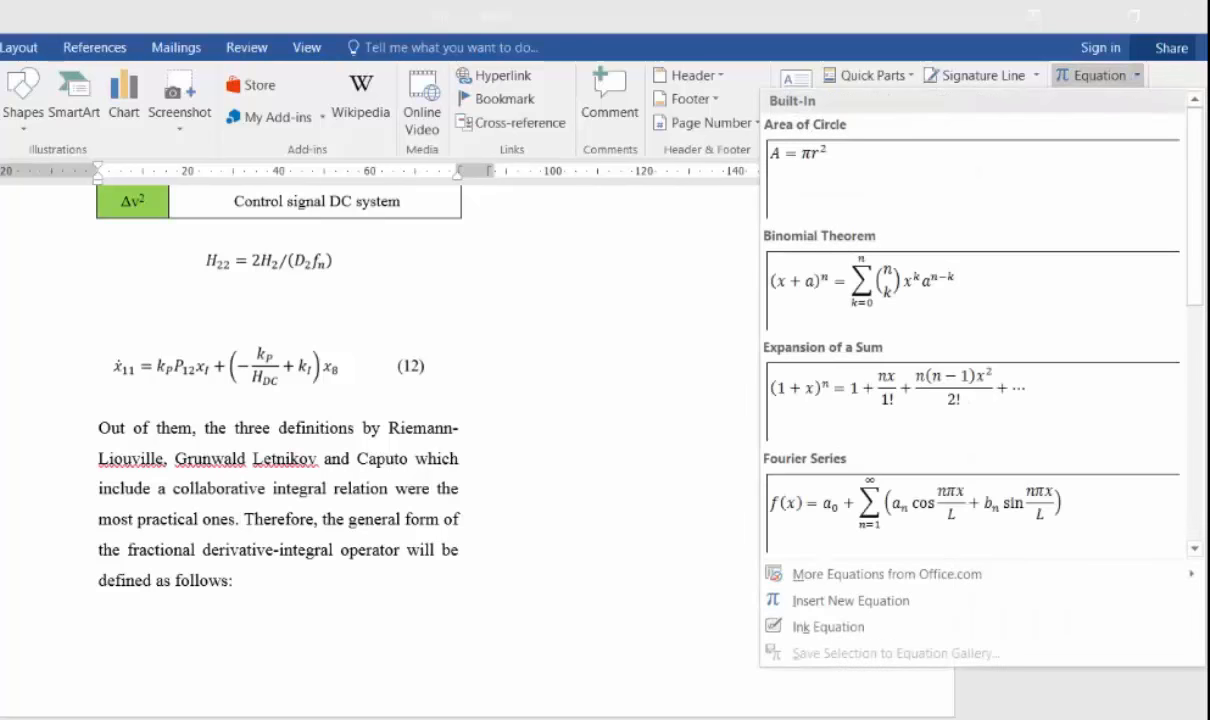
scroll(1200, 193, down, 2)
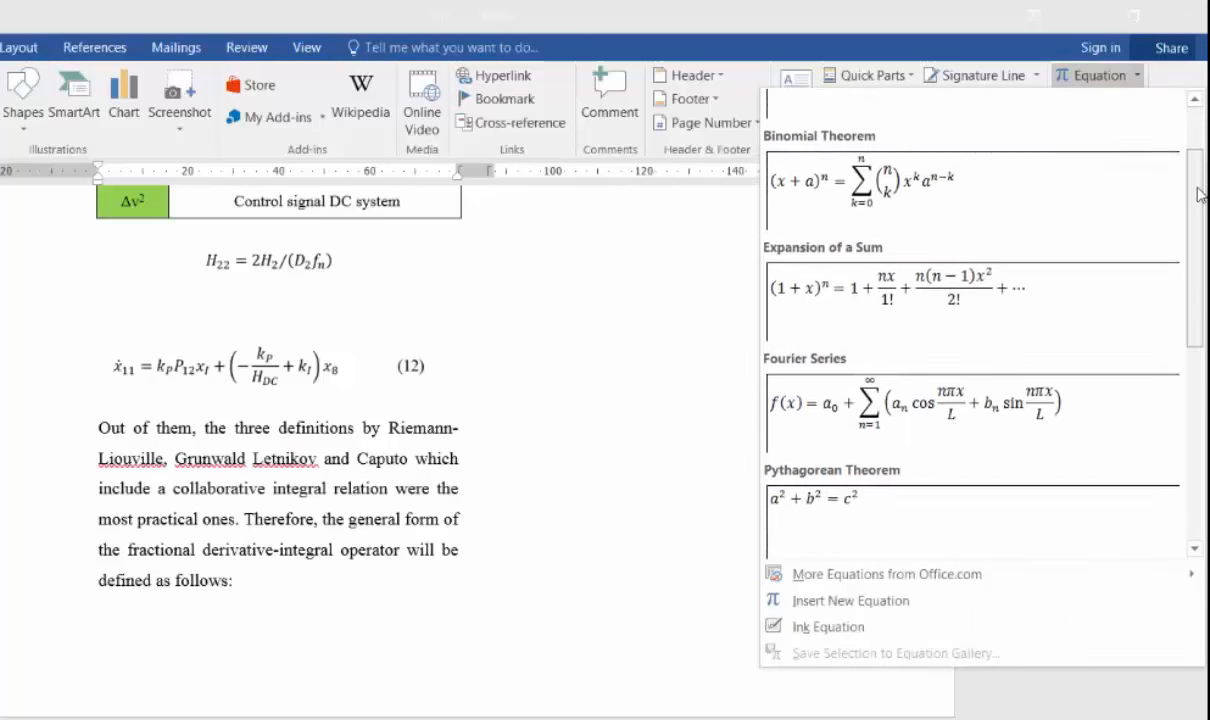
drag(1200, 193, 1200, 144)
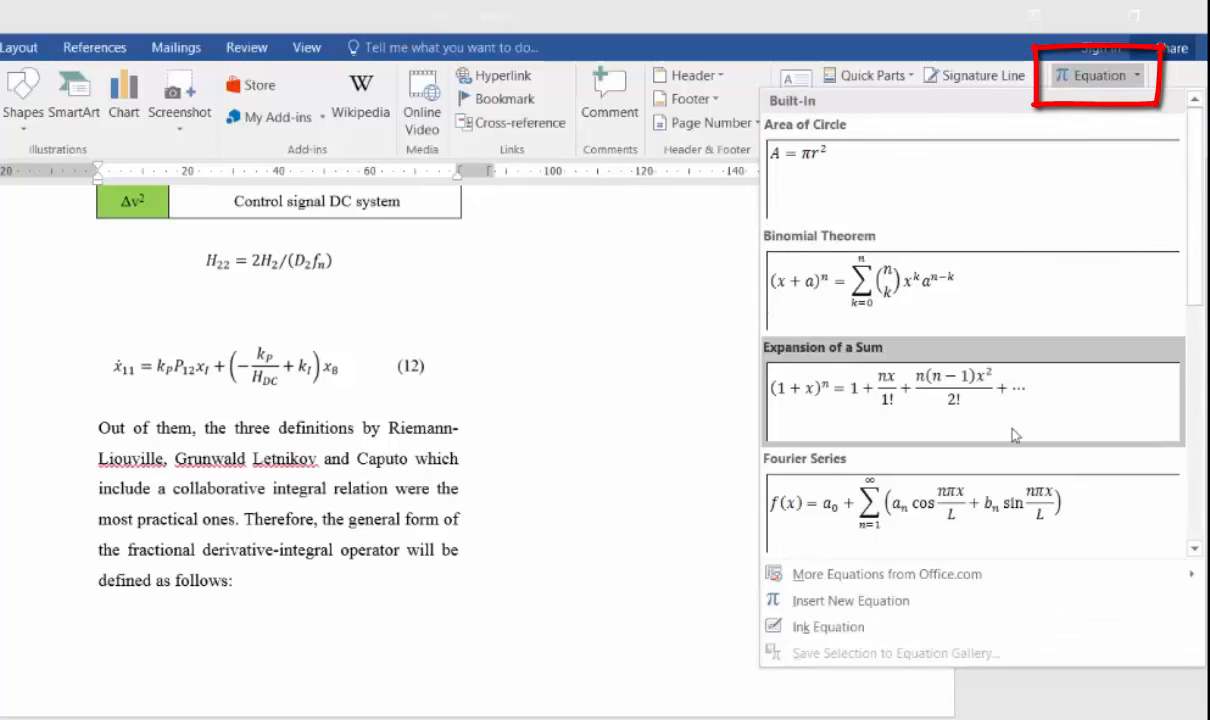
click(958, 603)
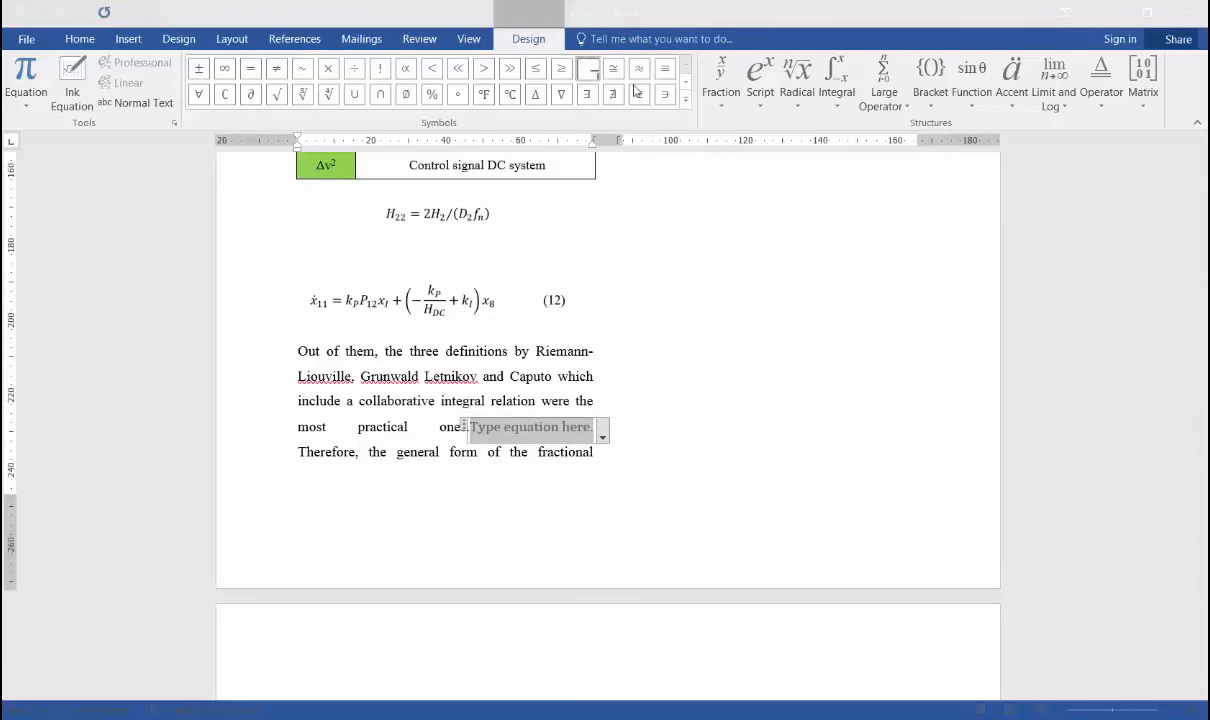
Examine the Basic Math symbols and the available equation structures, including fractions, scripts, radicals, integrals and matrices.
click(685, 100)
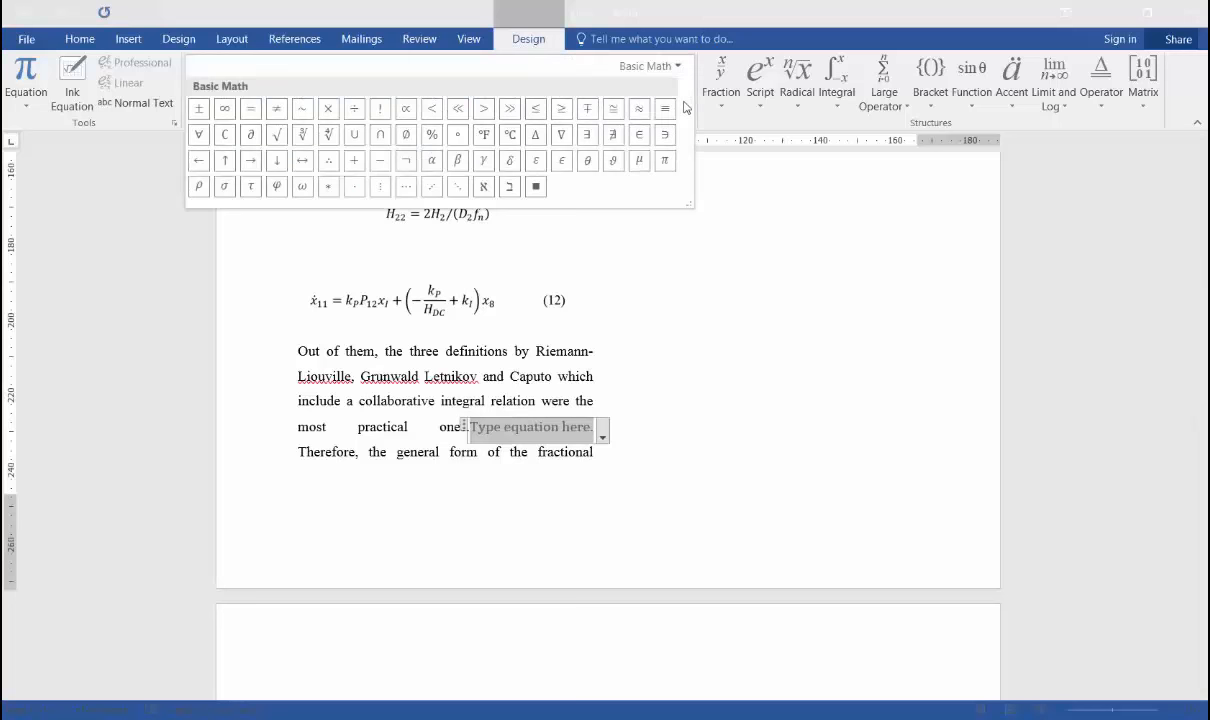
click(721, 106)
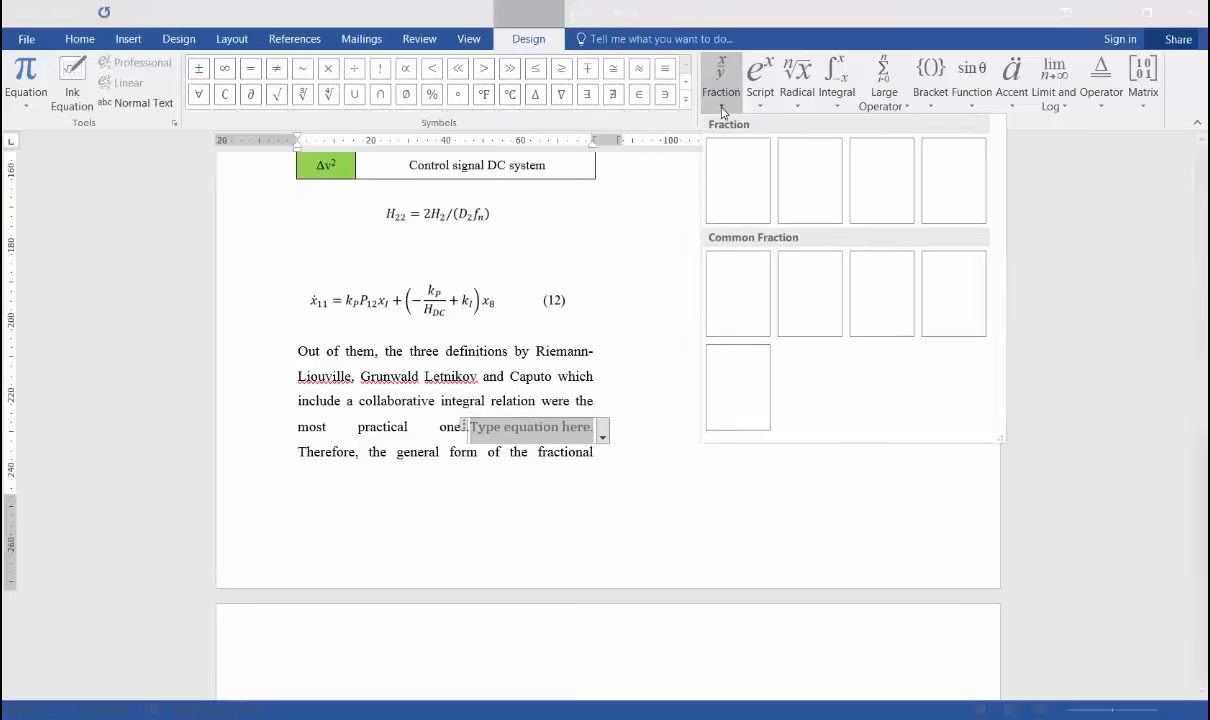
click(761, 100)
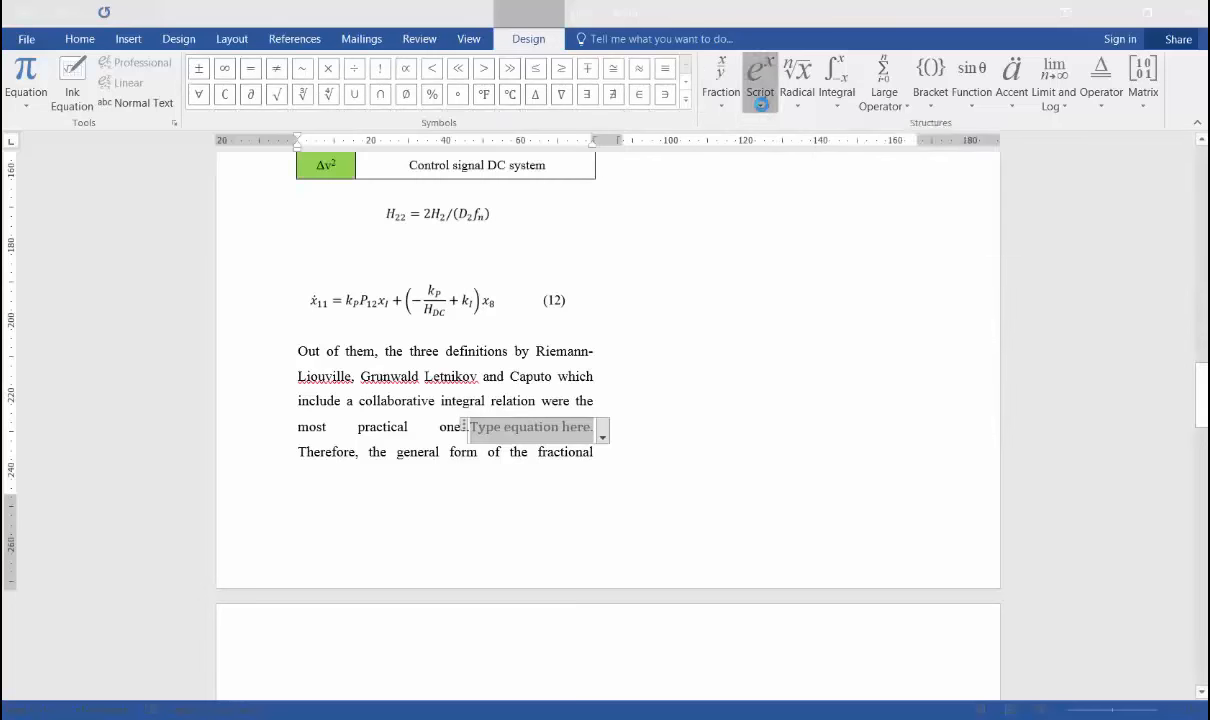
click(797, 100)
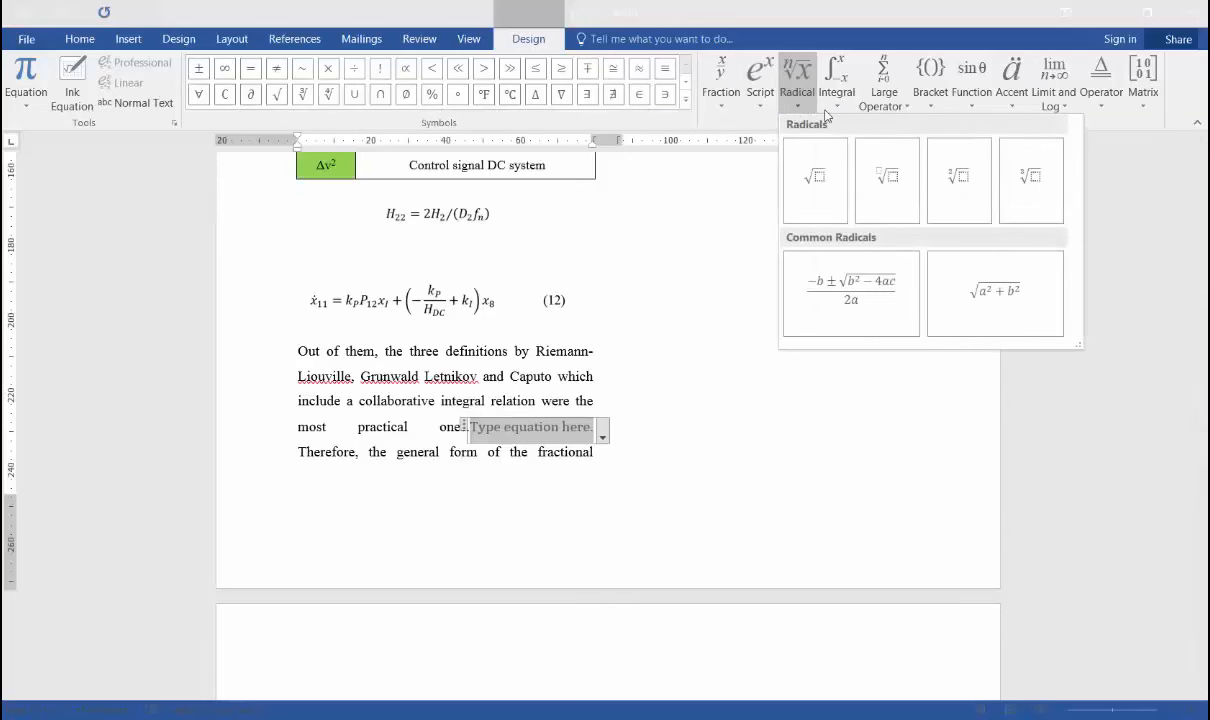
click(835, 102)
click(1086, 131)
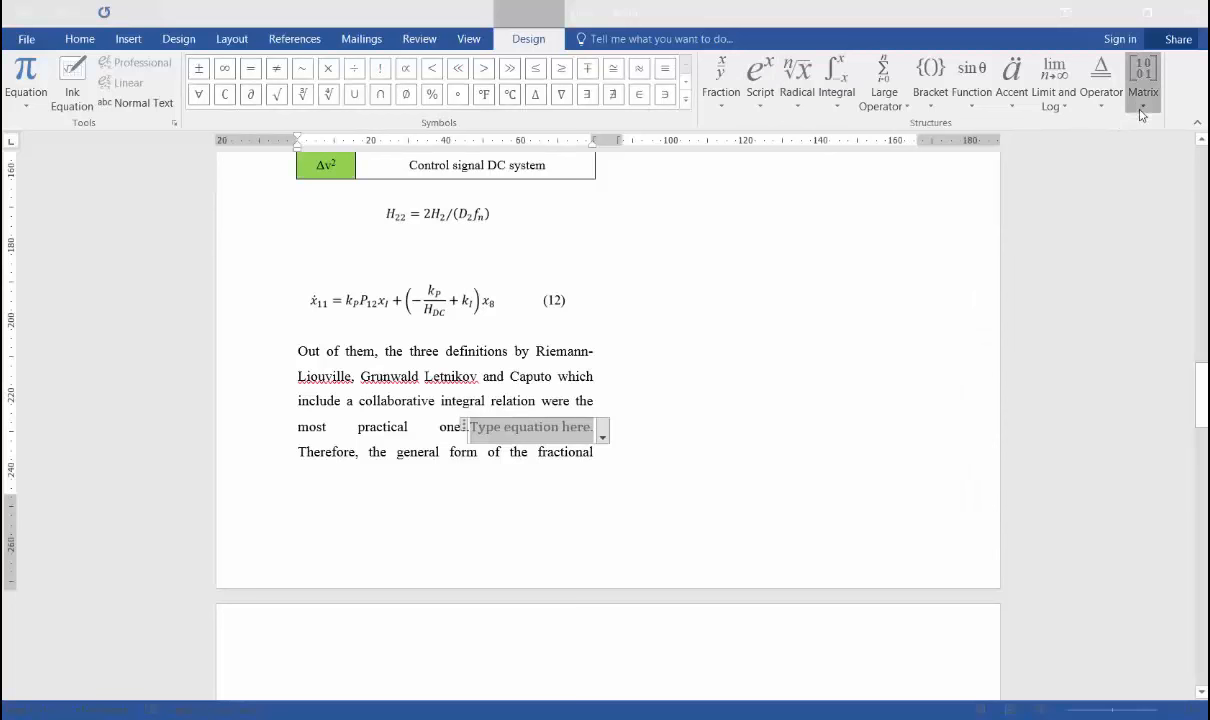
click(1140, 105)
click(1125, 106)
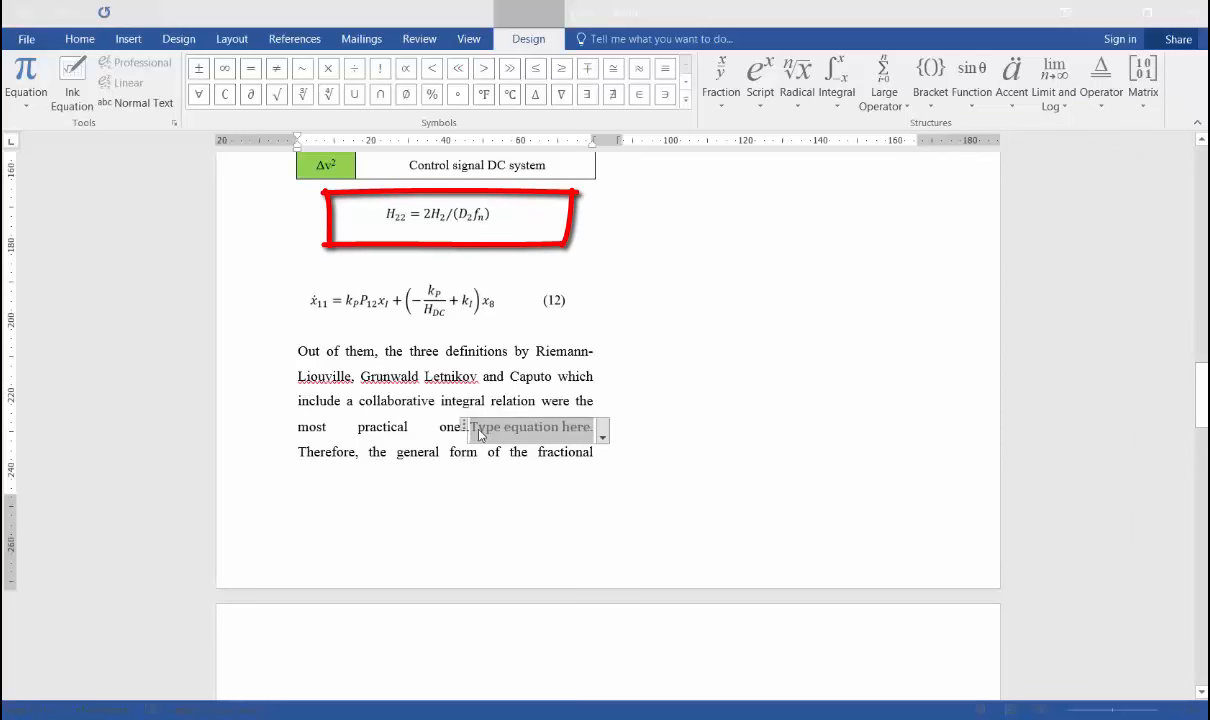
Add a subscript structure to the blank equation, with H as the base and 22 as the subscript.
click(767, 110)
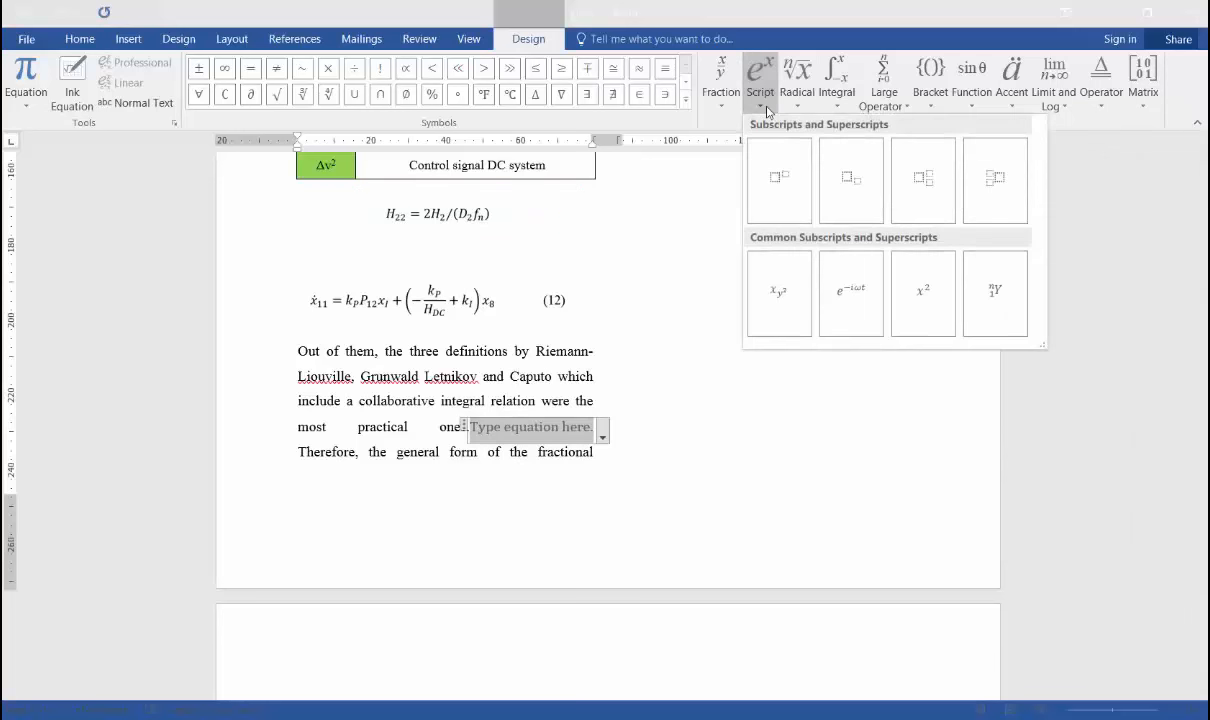
click(853, 208)
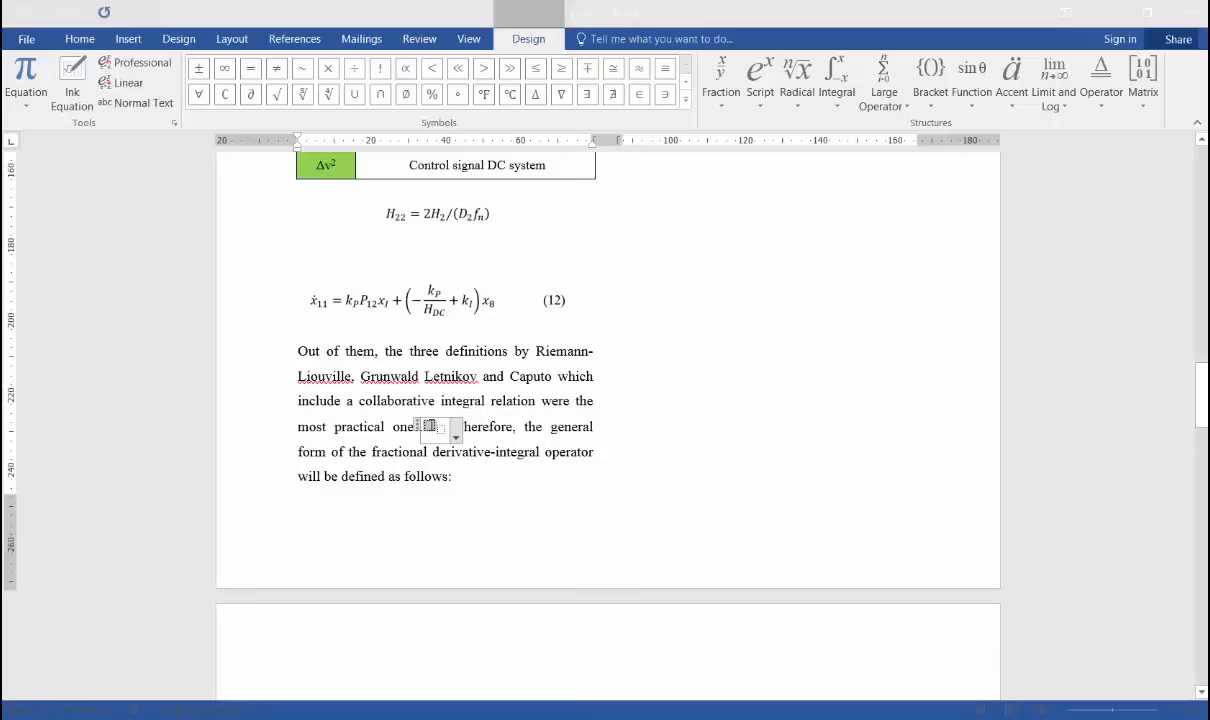
text(H)
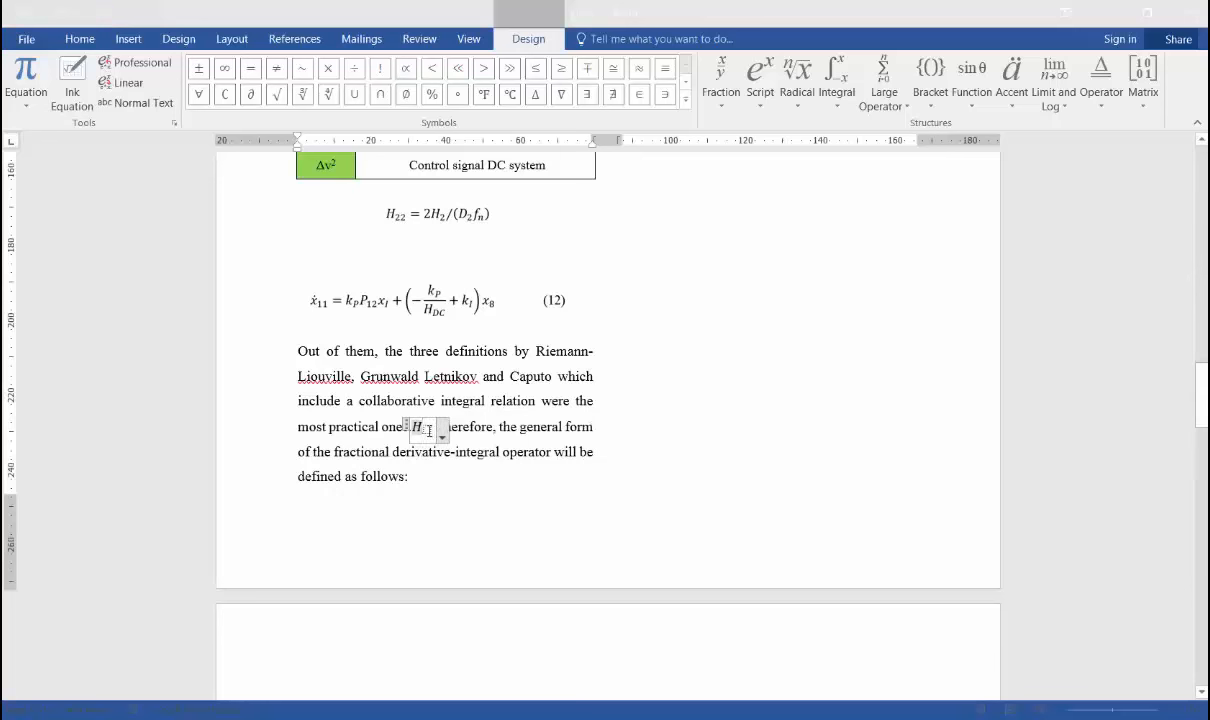
click(429, 431)
text(22)
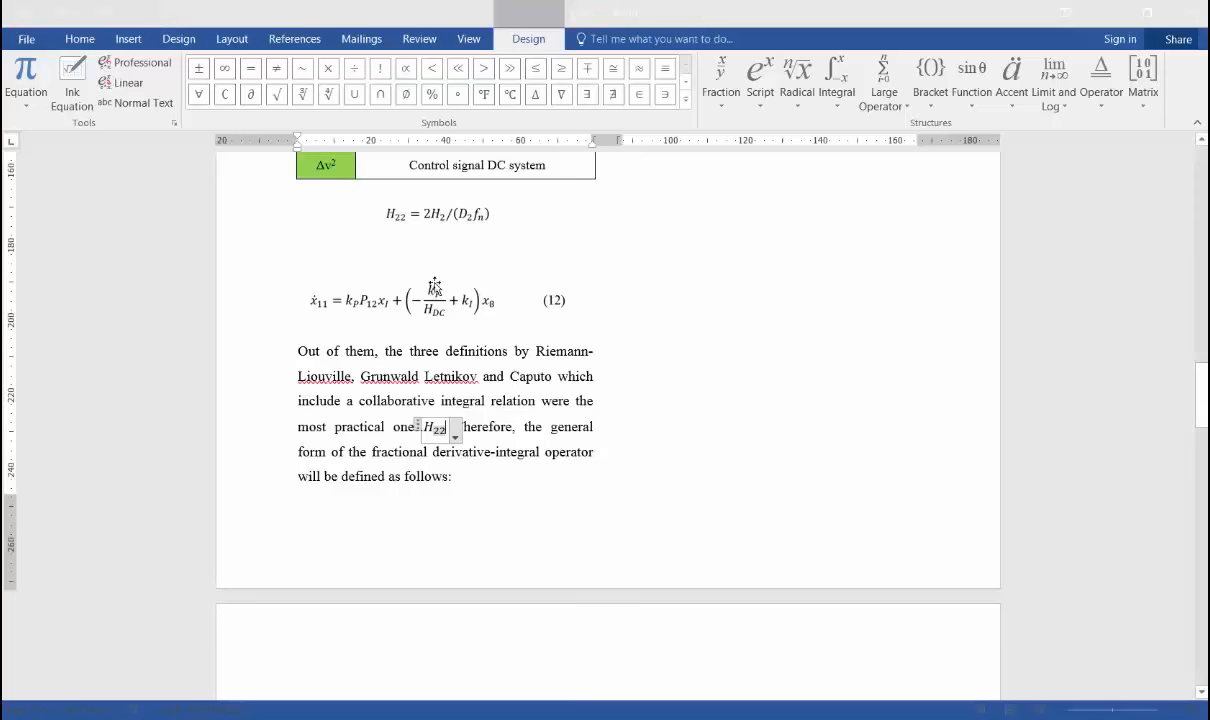
Add an equals sign on the baseline after H₂₂, followed by an empty linear fraction, and select its numerator placeholder.
click(251, 70)
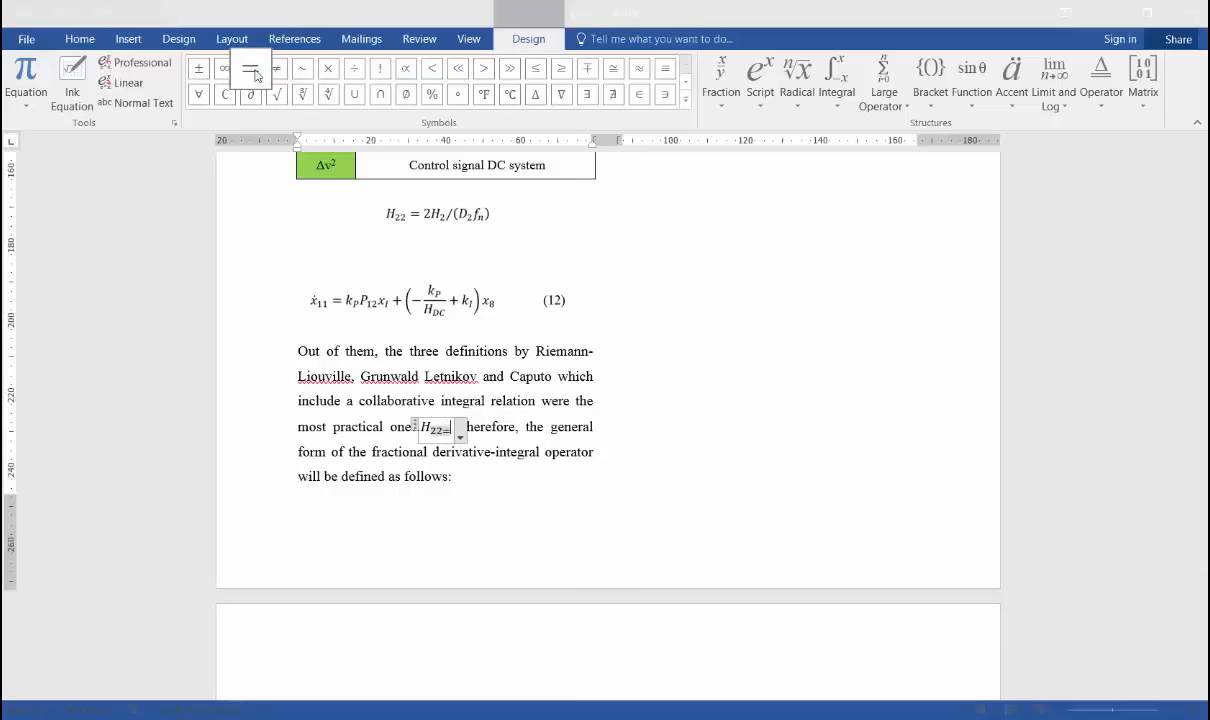
key(BackSpace)
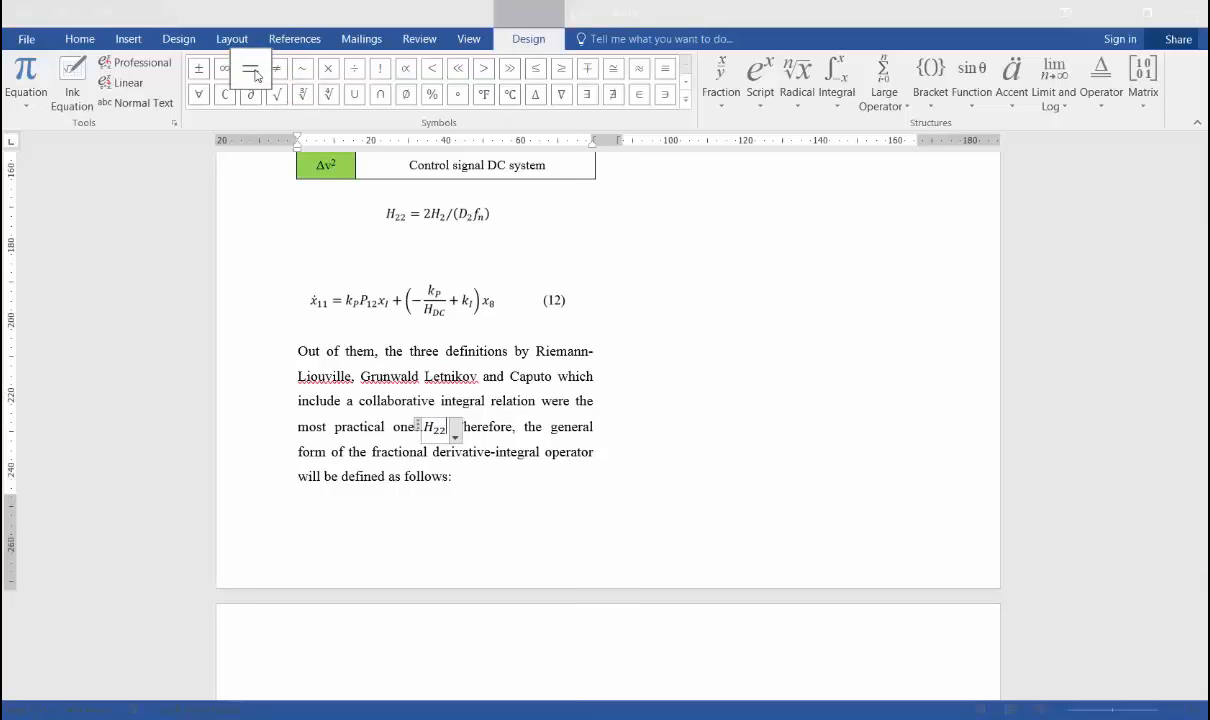
click(253, 72)
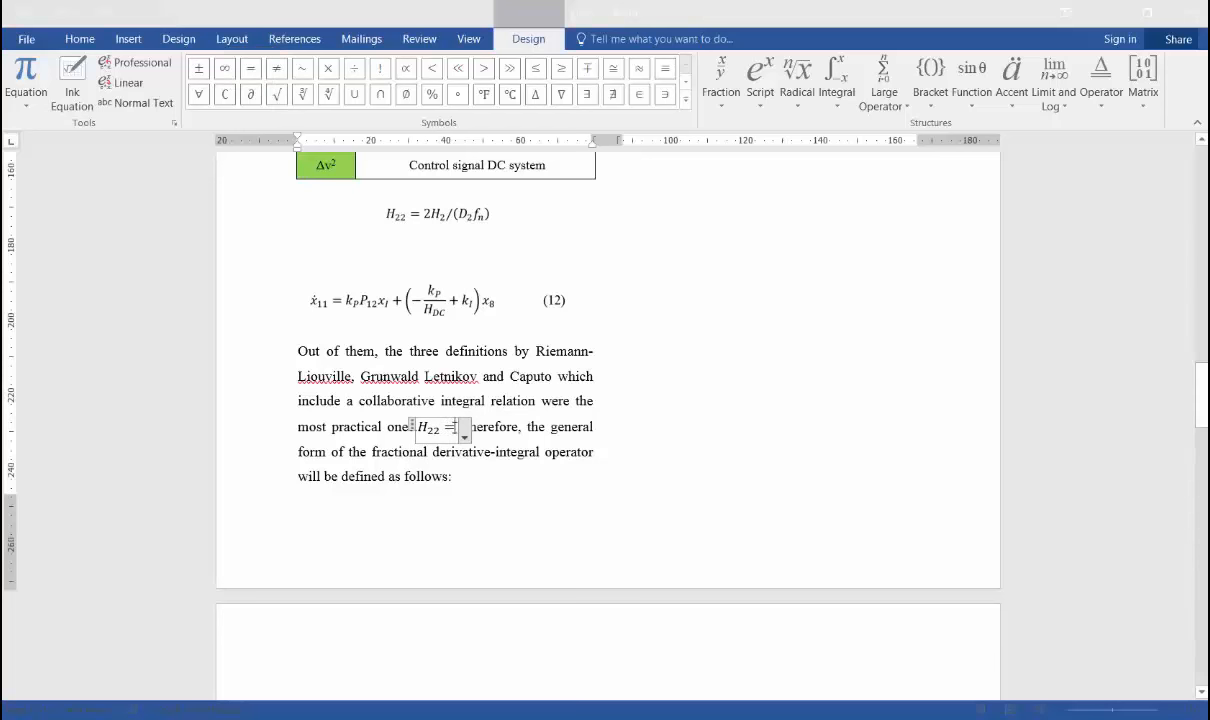
click(765, 106)
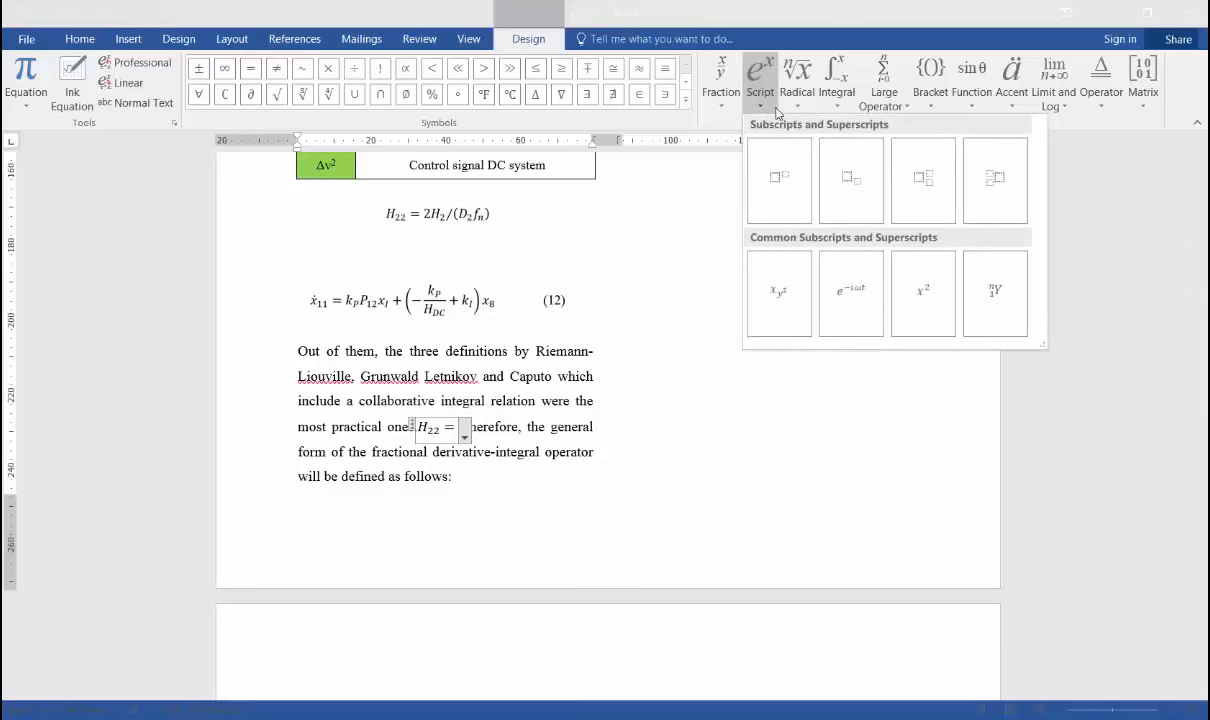
click(723, 105)
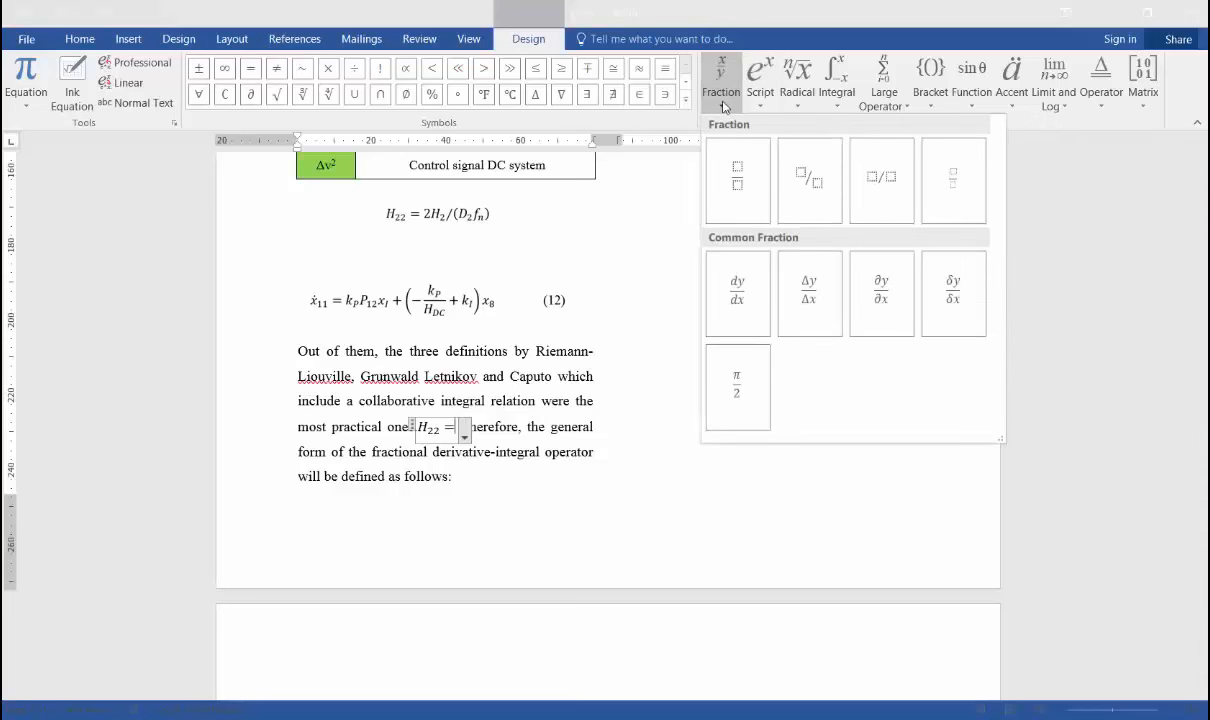
click(893, 207)
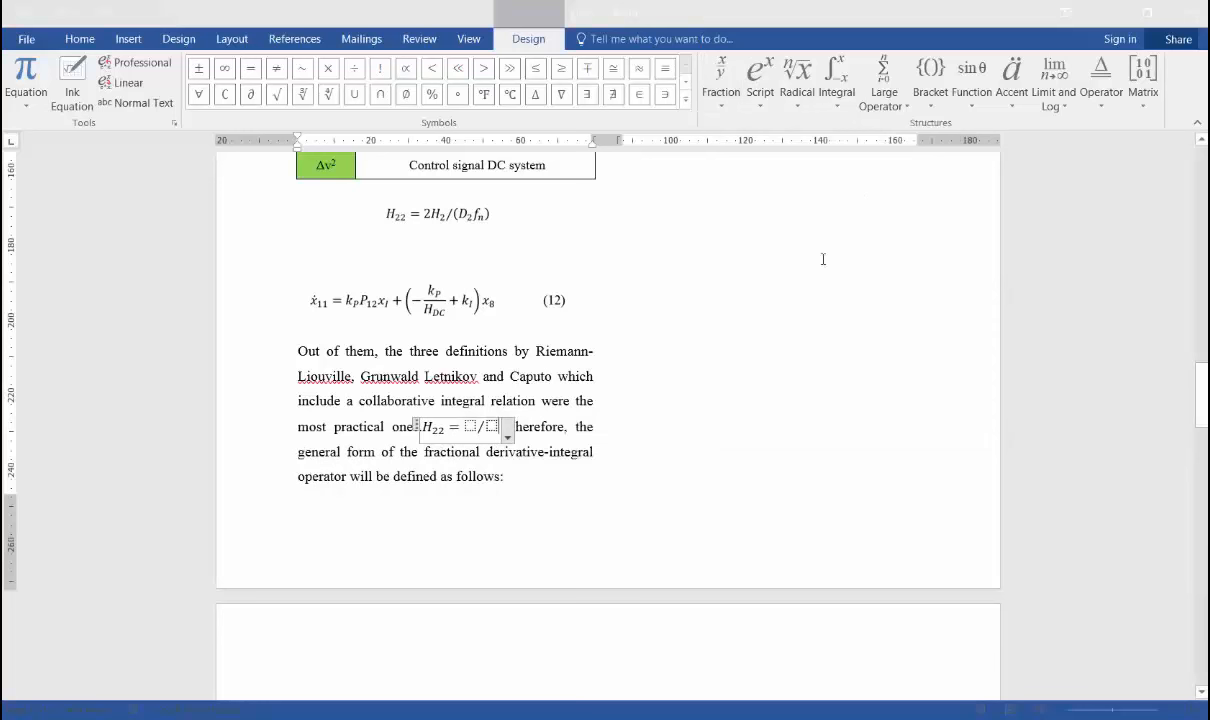
click(470, 426)
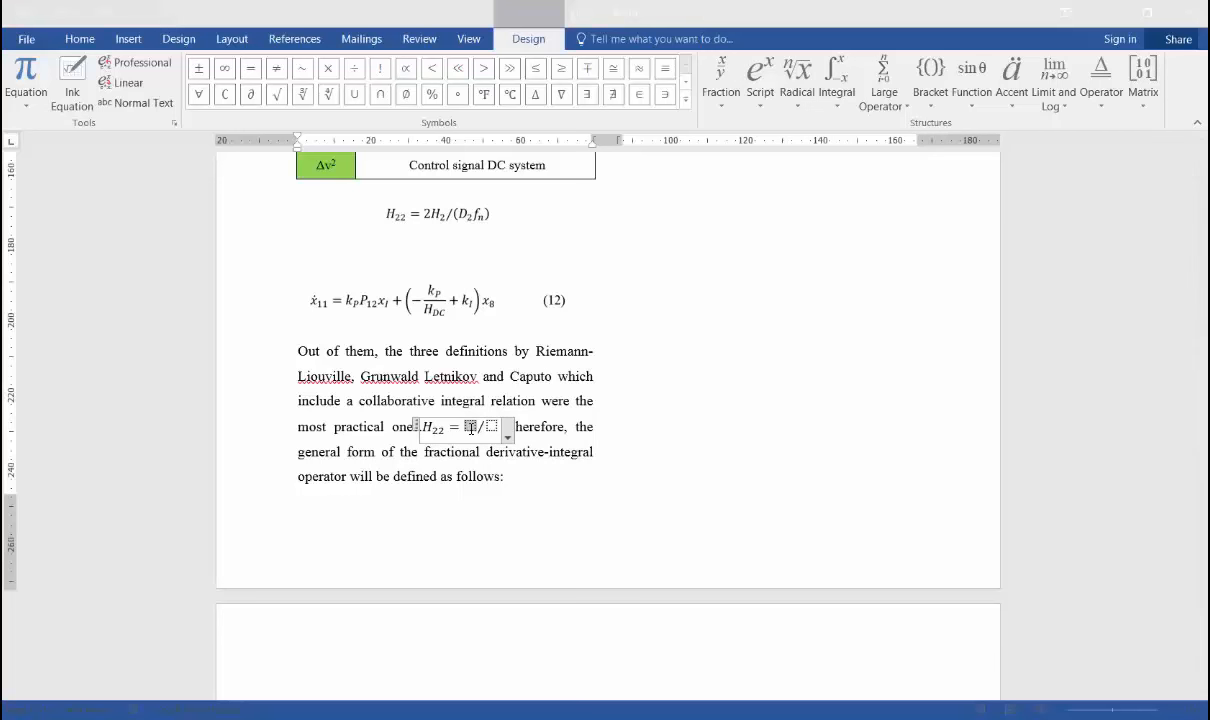
Fill the fraction's numerator with a subscript structure that has 2H as the base and 2 as the subscript.
click(760, 82)
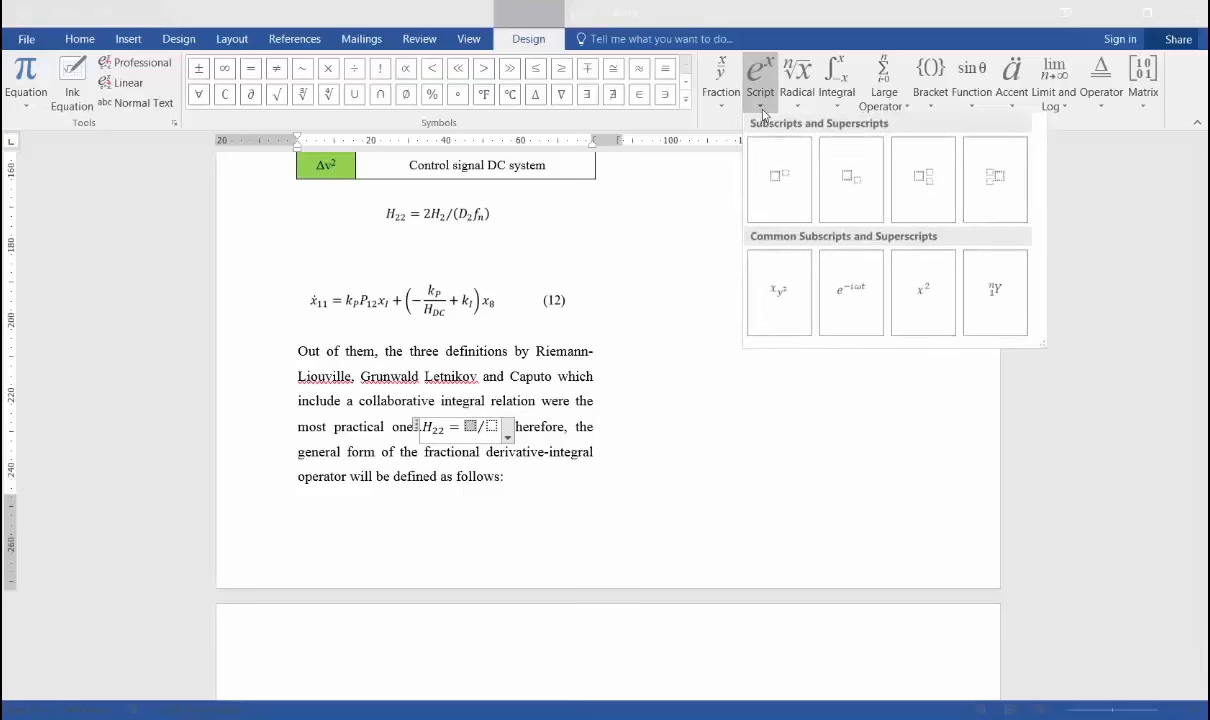
click(853, 192)
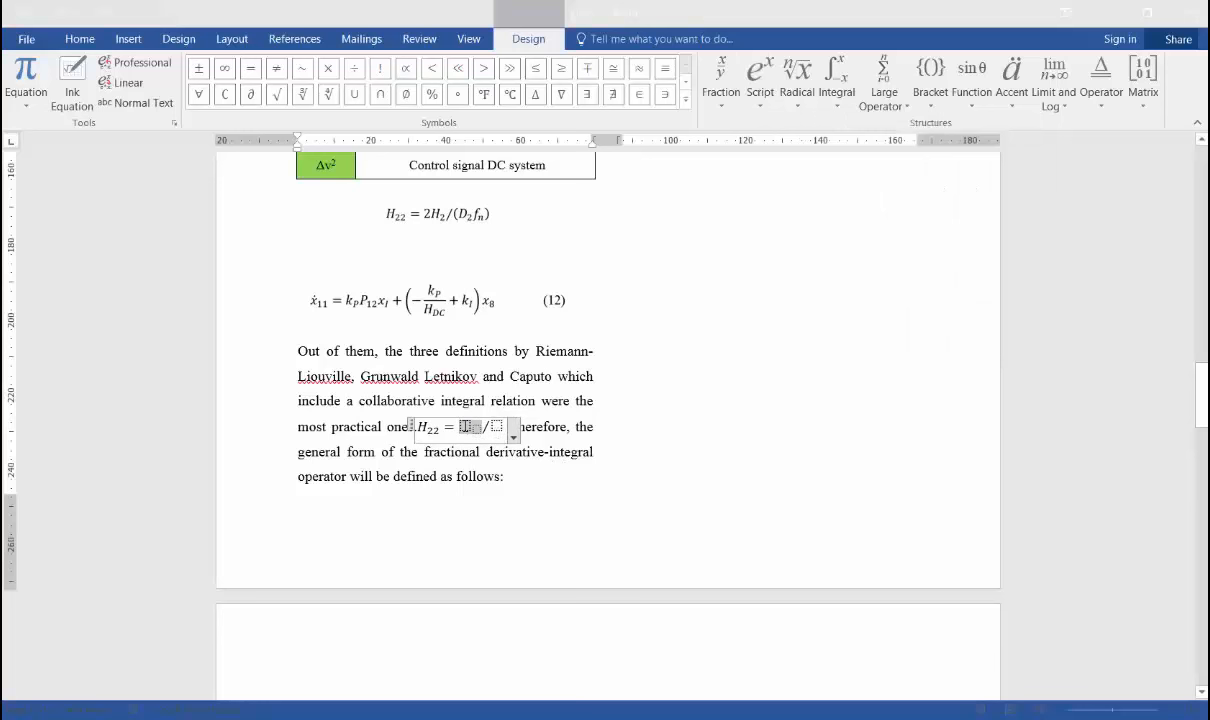
click(465, 427)
double_click(464, 428)
click(469, 431)
text(2H)
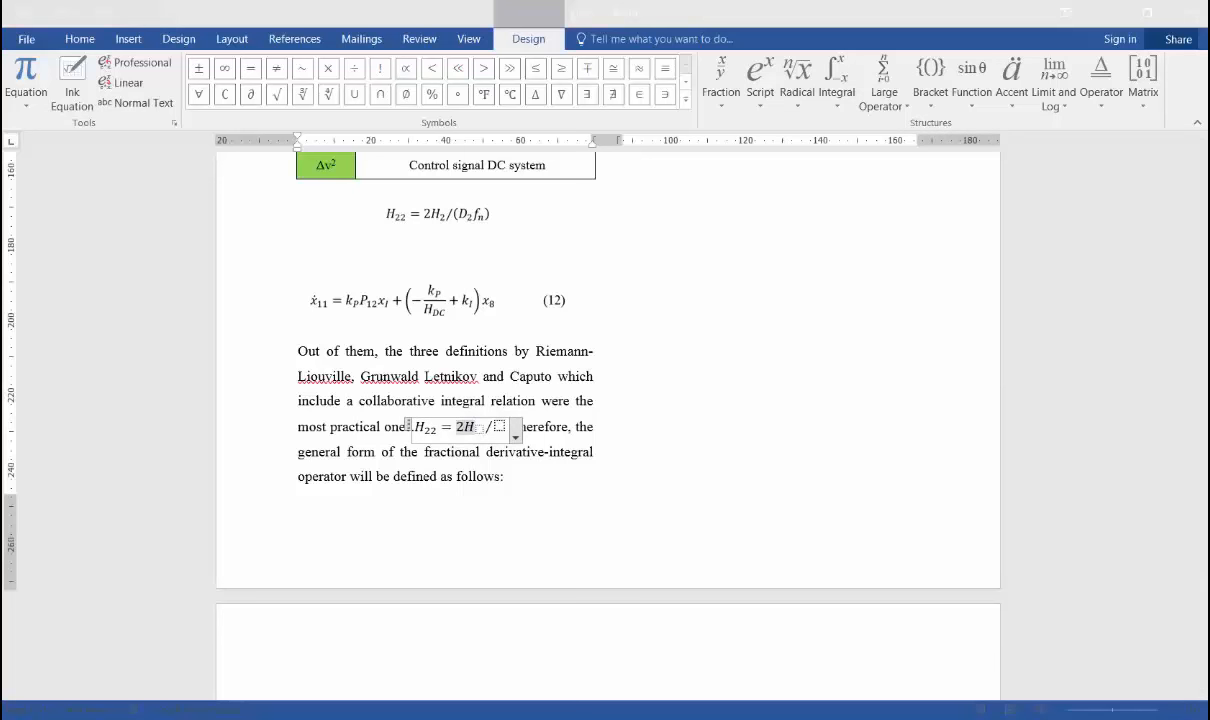
click(480, 430)
text(2)
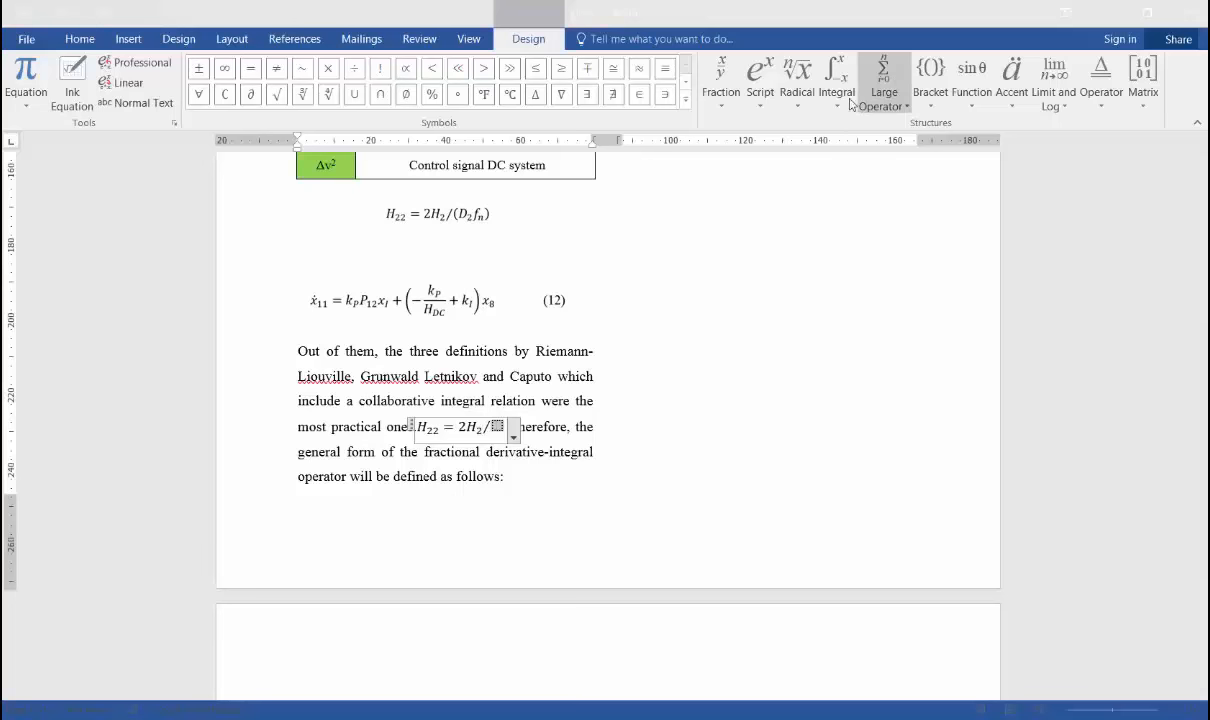
Fill the fraction's denominator with two adjacent subscript structures, D with subscript 2 and f with subscript n.
click(770, 105)
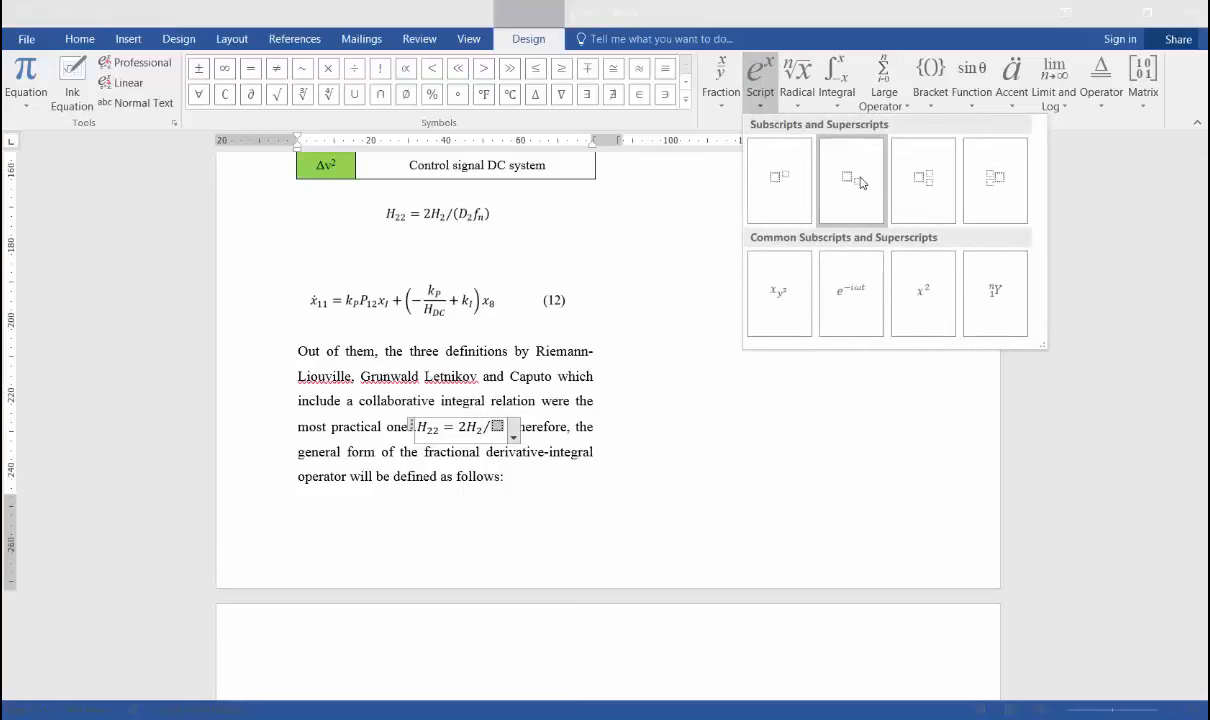
click(860, 182)
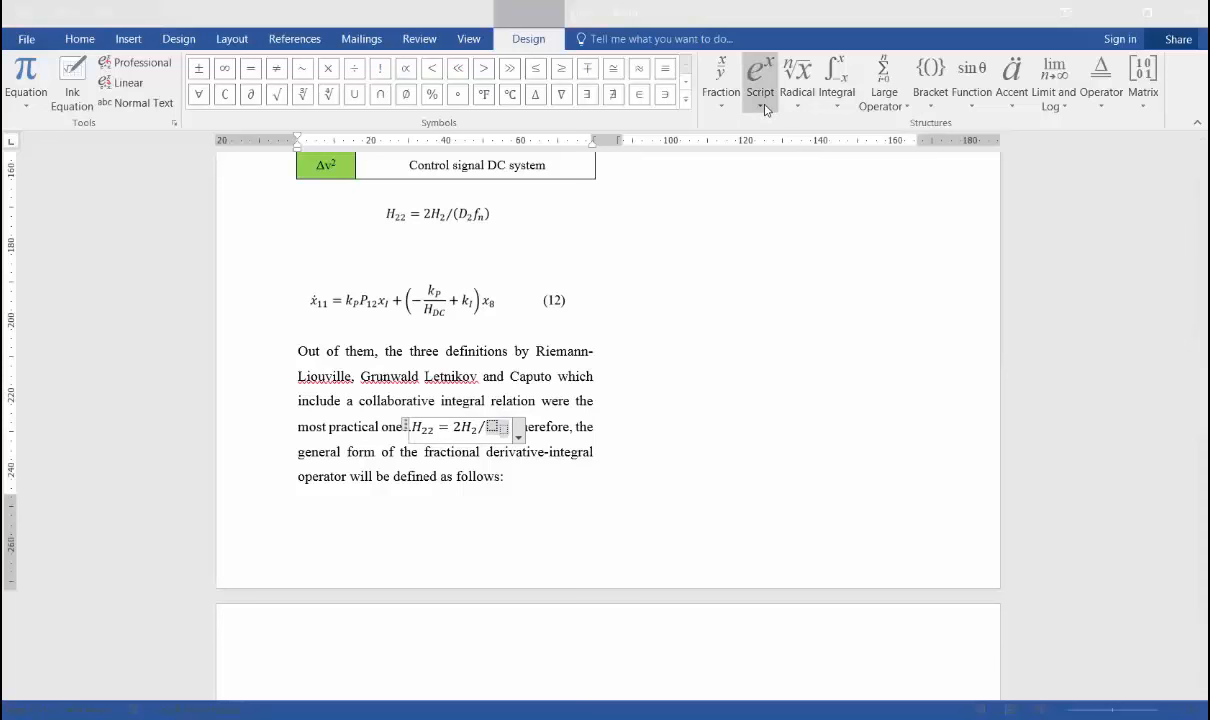
click(768, 110)
click(850, 185)
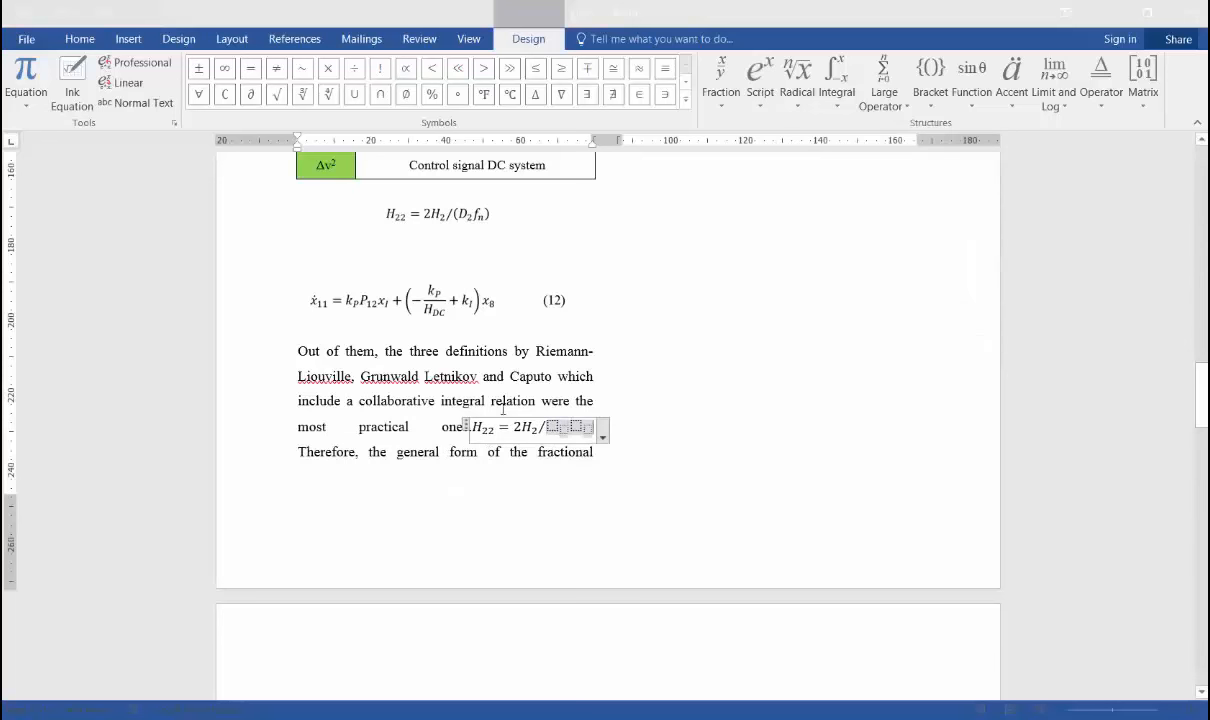
click(551, 427)
text(D)
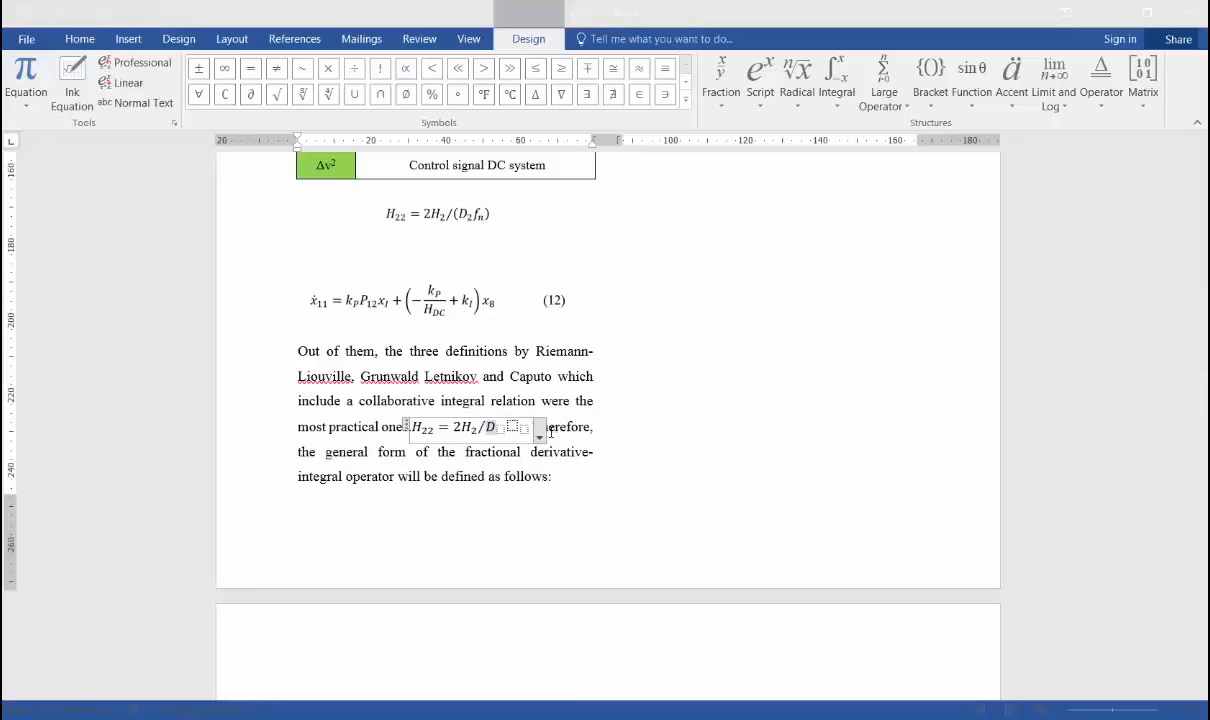
click(500, 430)
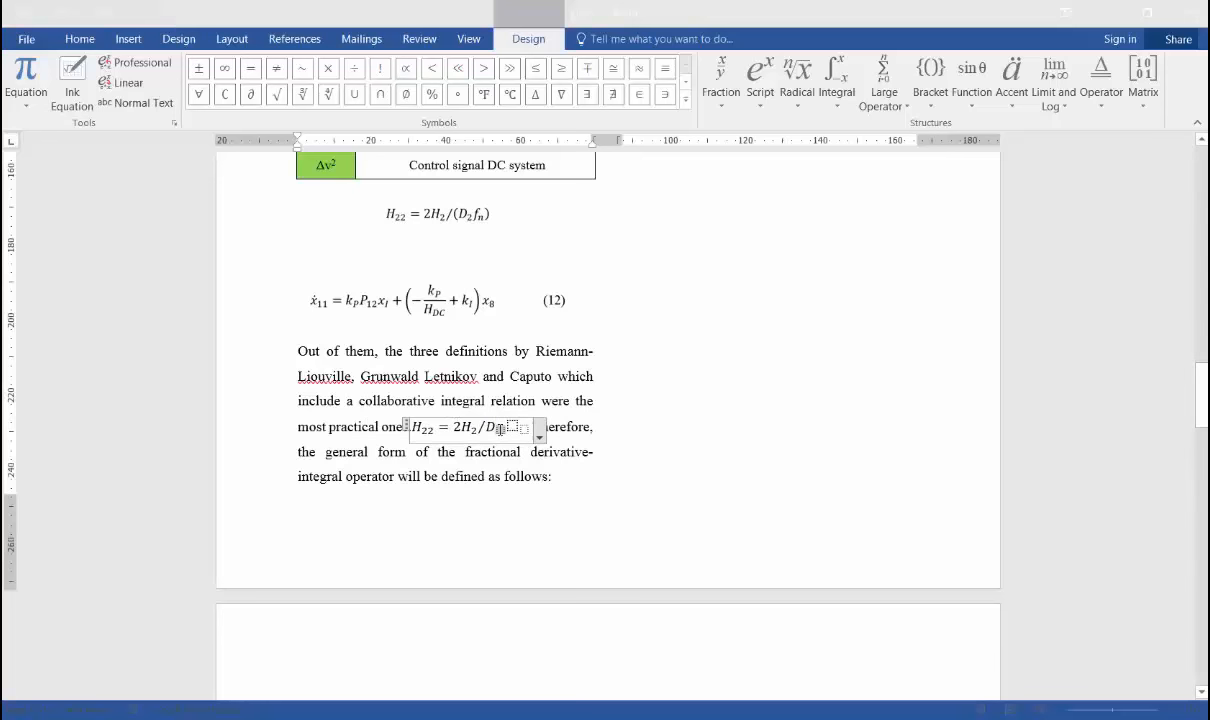
text(2)
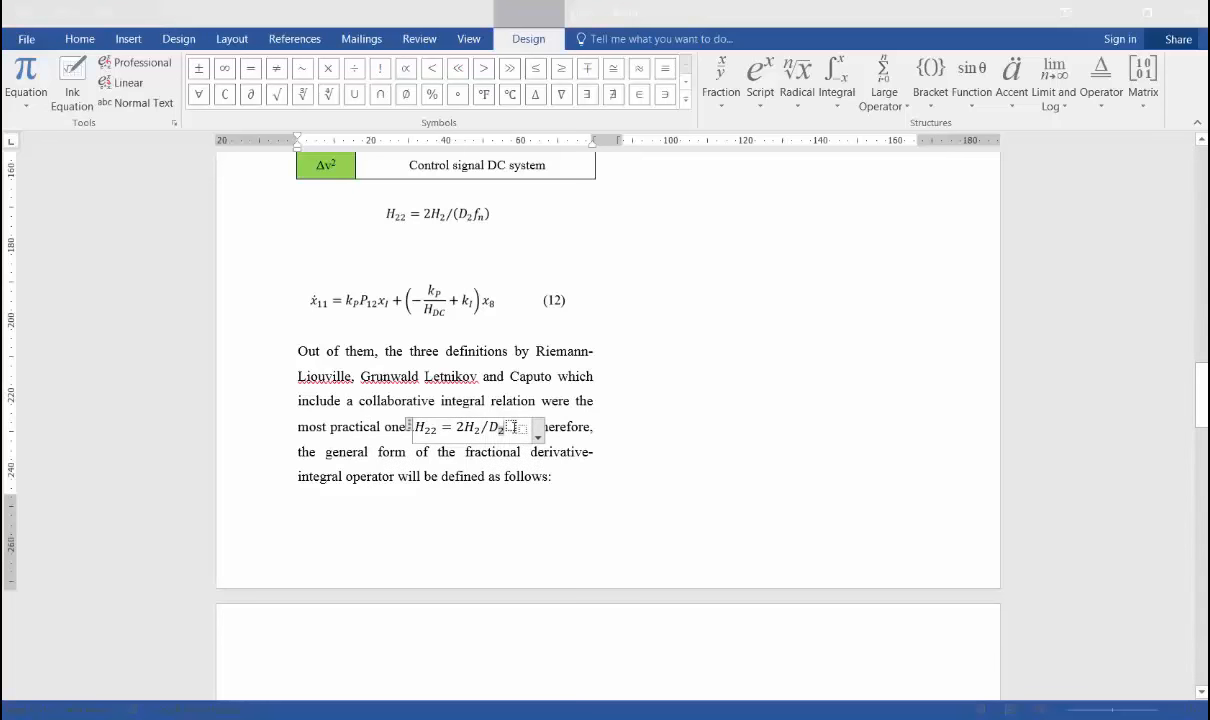
click(513, 427)
text(f)
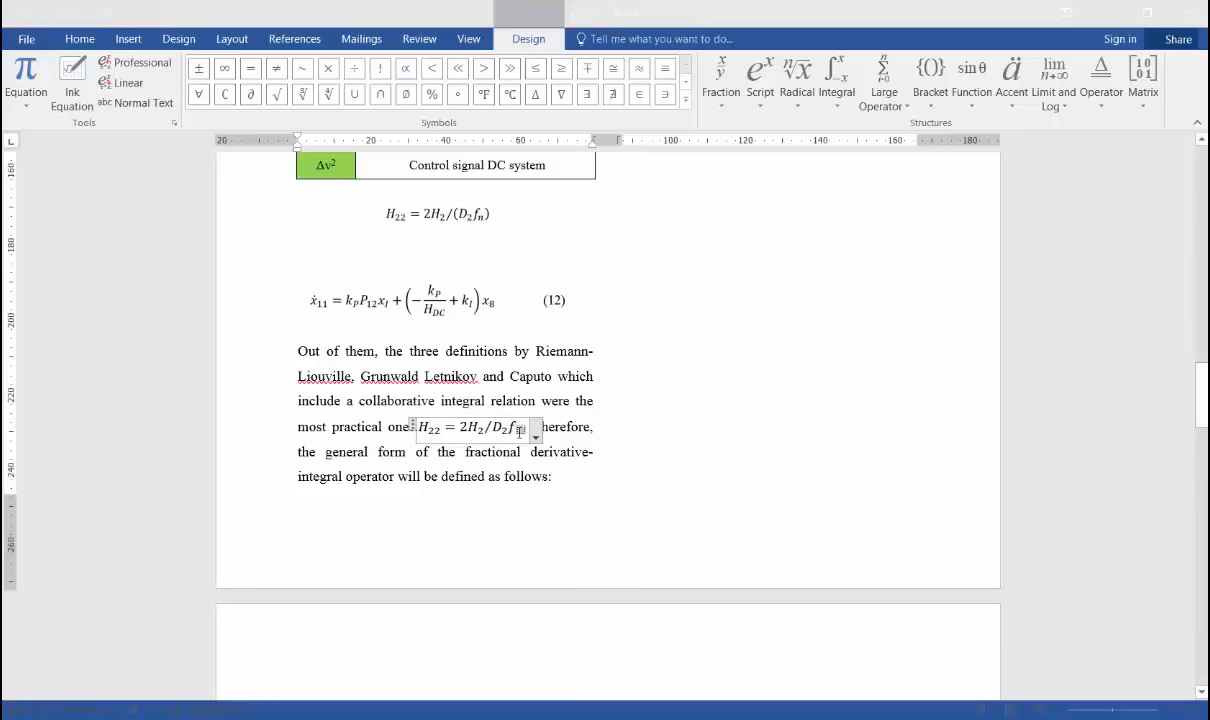
text(n)
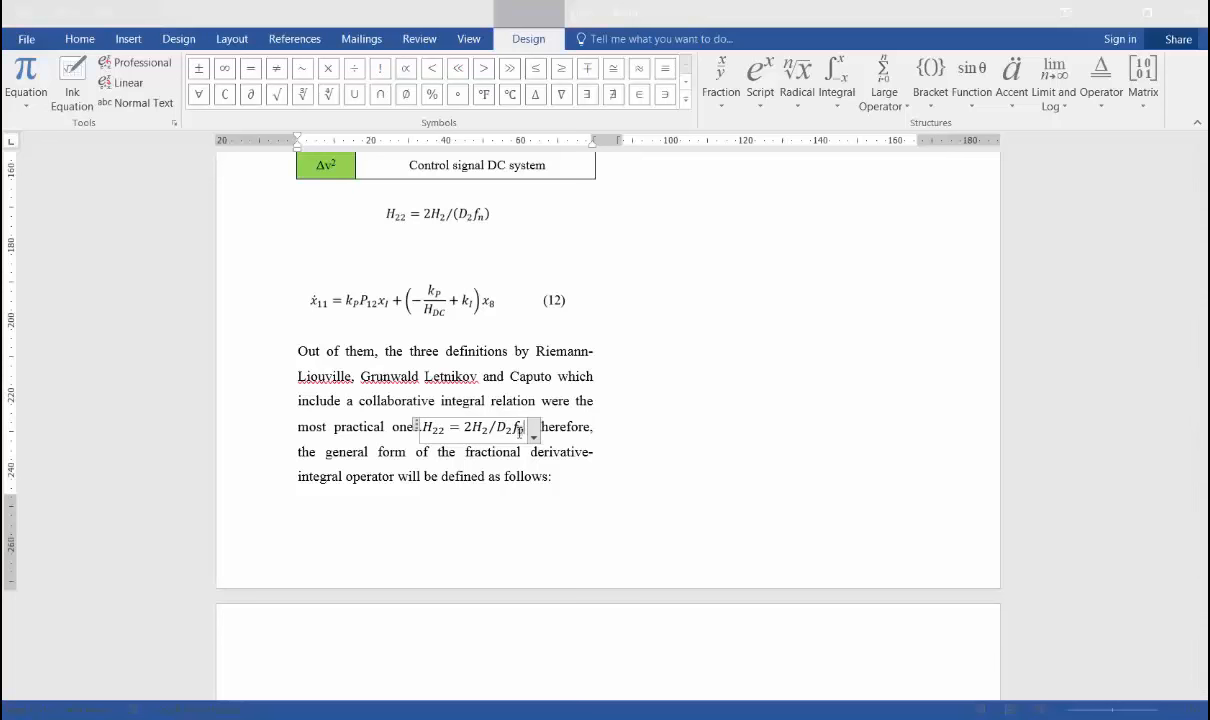
Enclose the denominator D₂fₙ in round brackets and leave the finished equation.
key(Right)
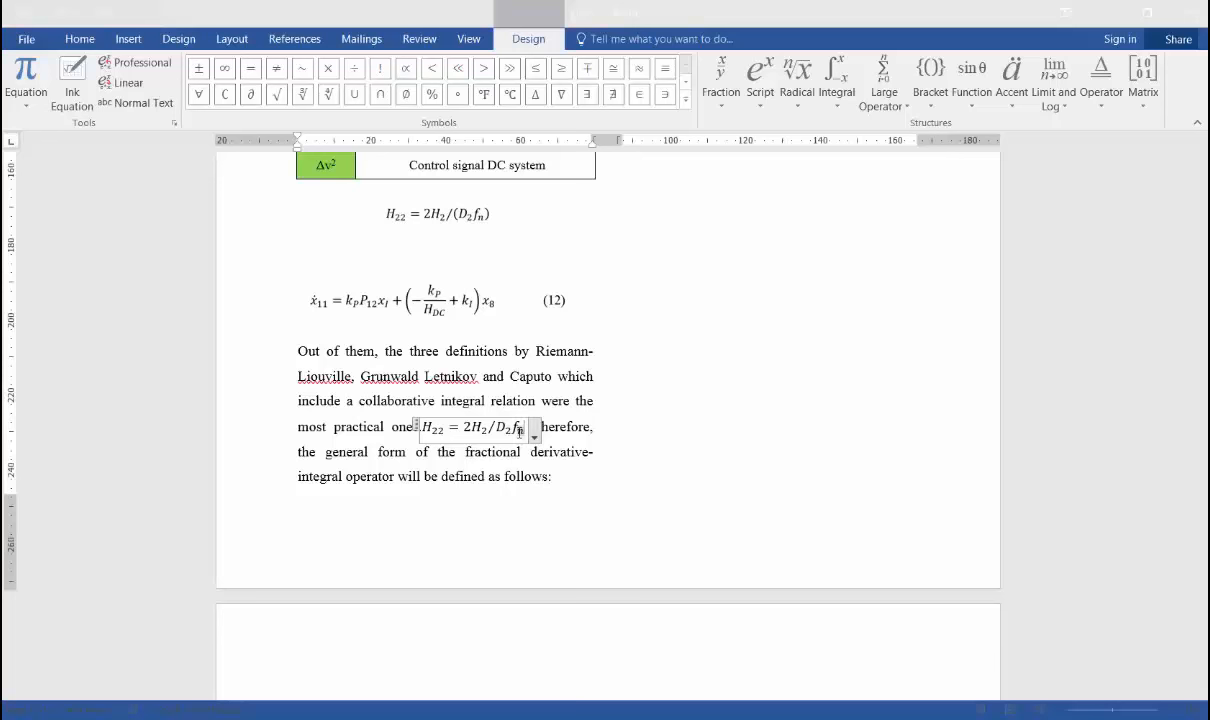
key(shift+Left)
key(shift+Left)
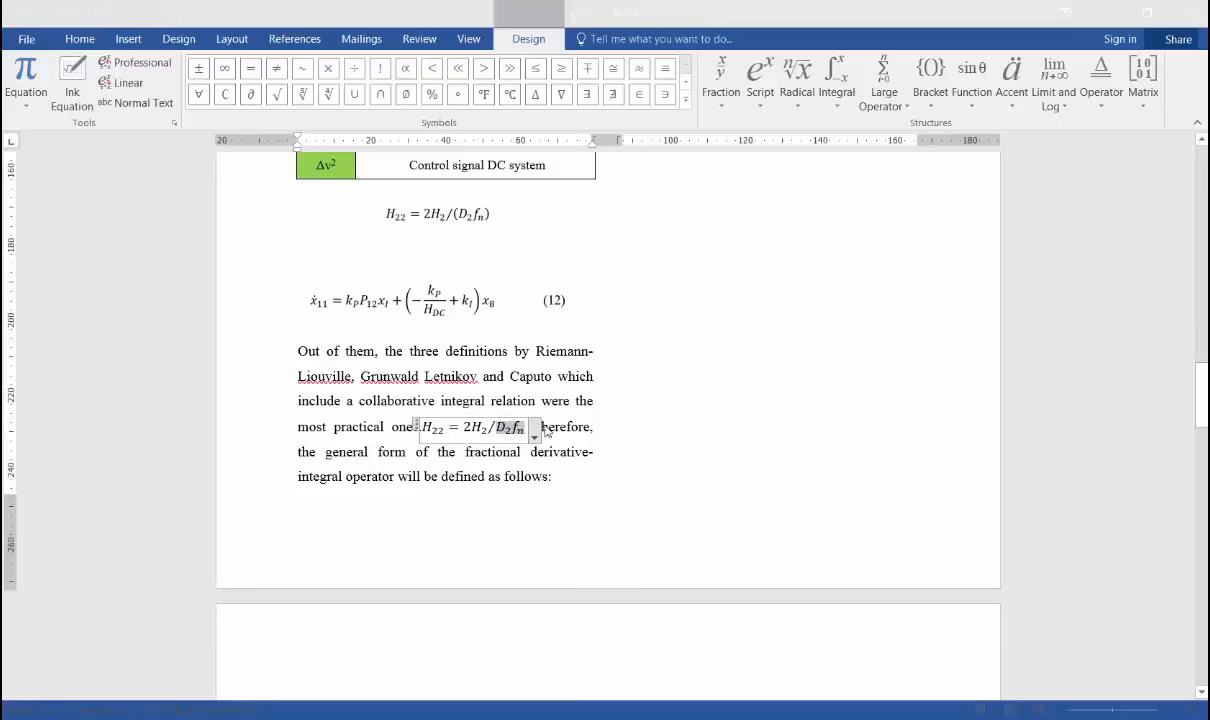
click(925, 112)
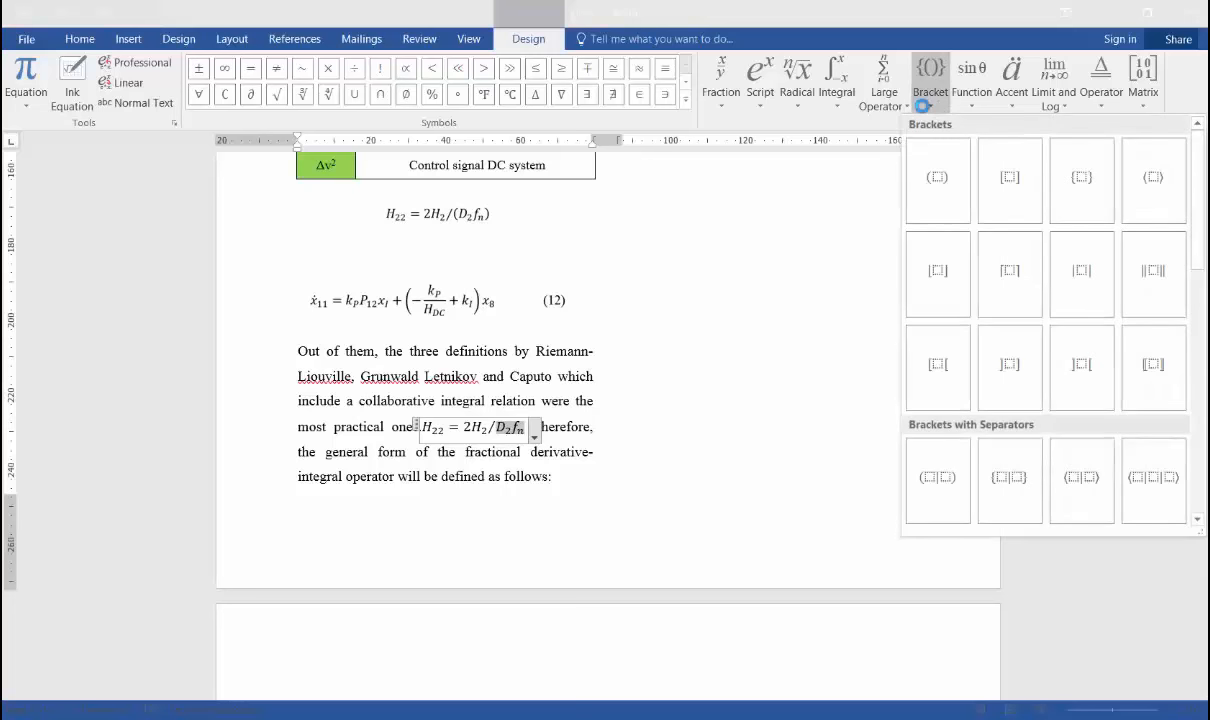
click(928, 189)
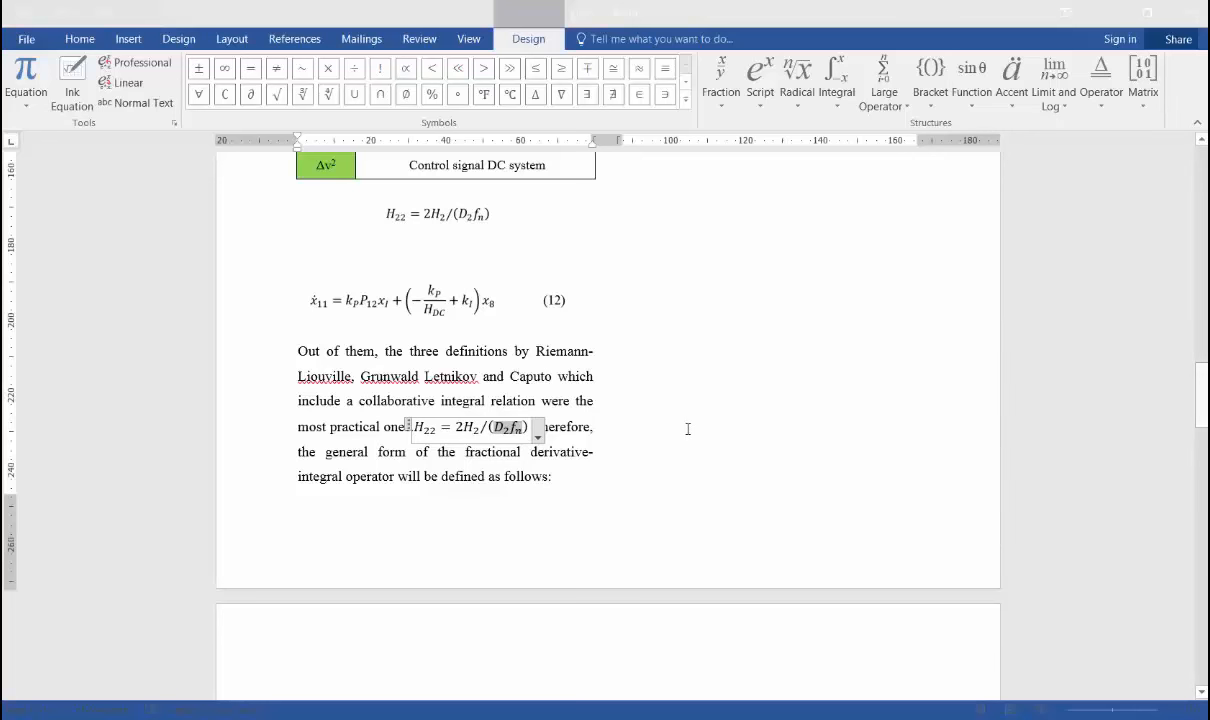
click(686, 418)
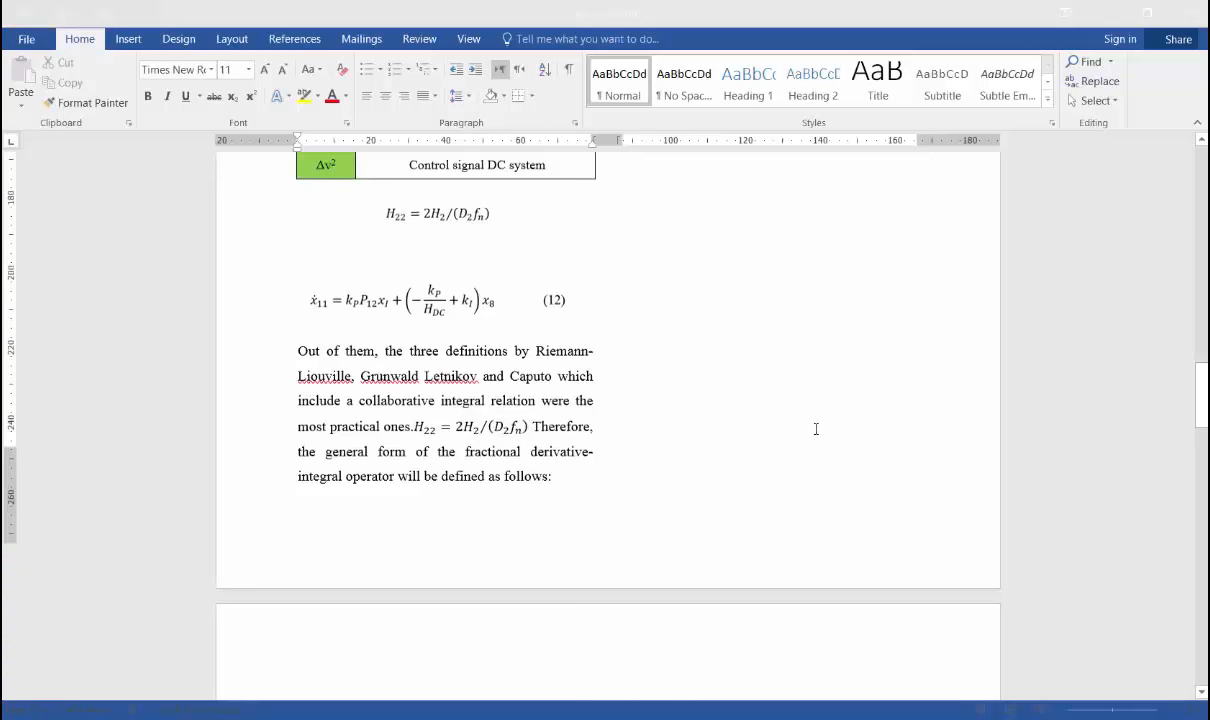
Copy the reference formula picture into a new paragraph after "integral operator will be defined as follows:" and start another paragraph after it.
scroll(621, 278, down, 1)
scroll(662, 310, up, 1)
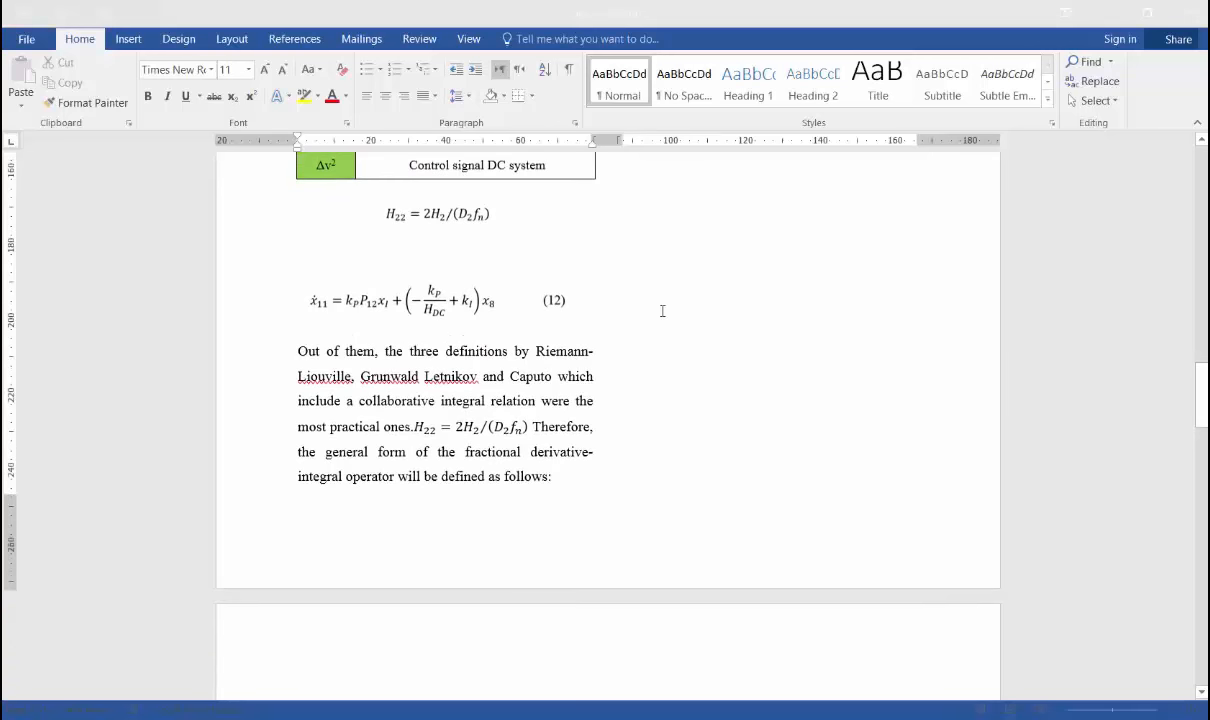
click(413, 309)
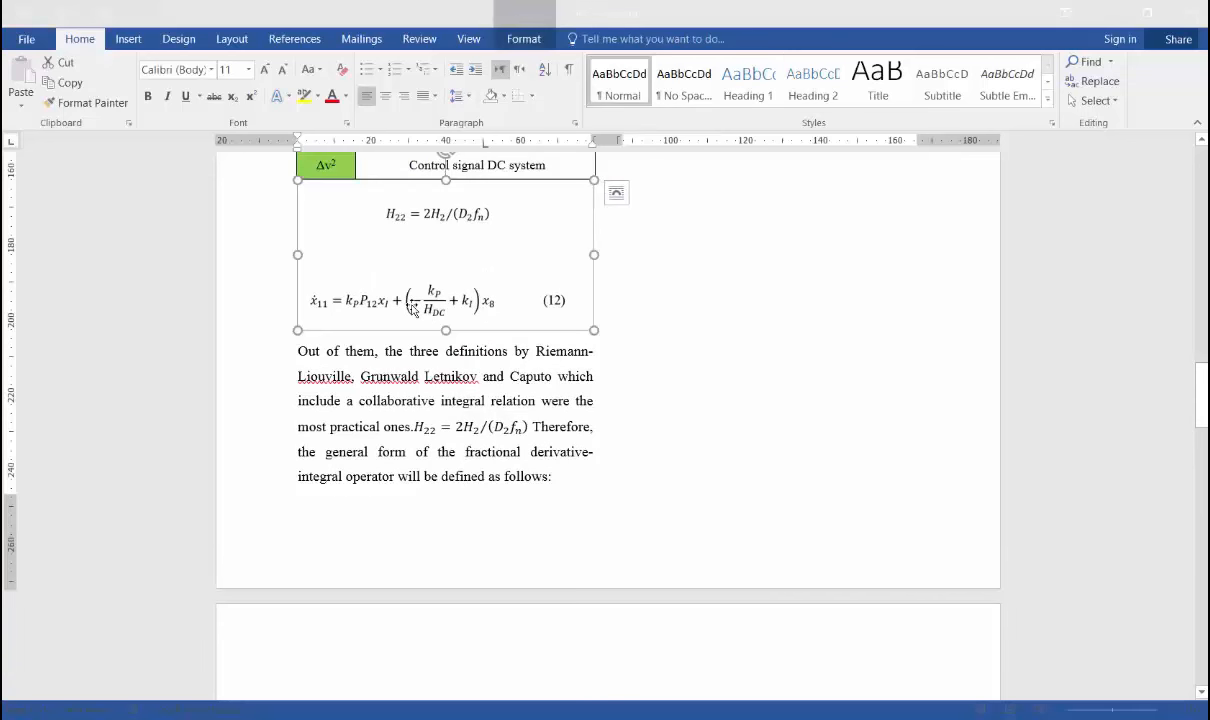
click(560, 476)
key(Return)
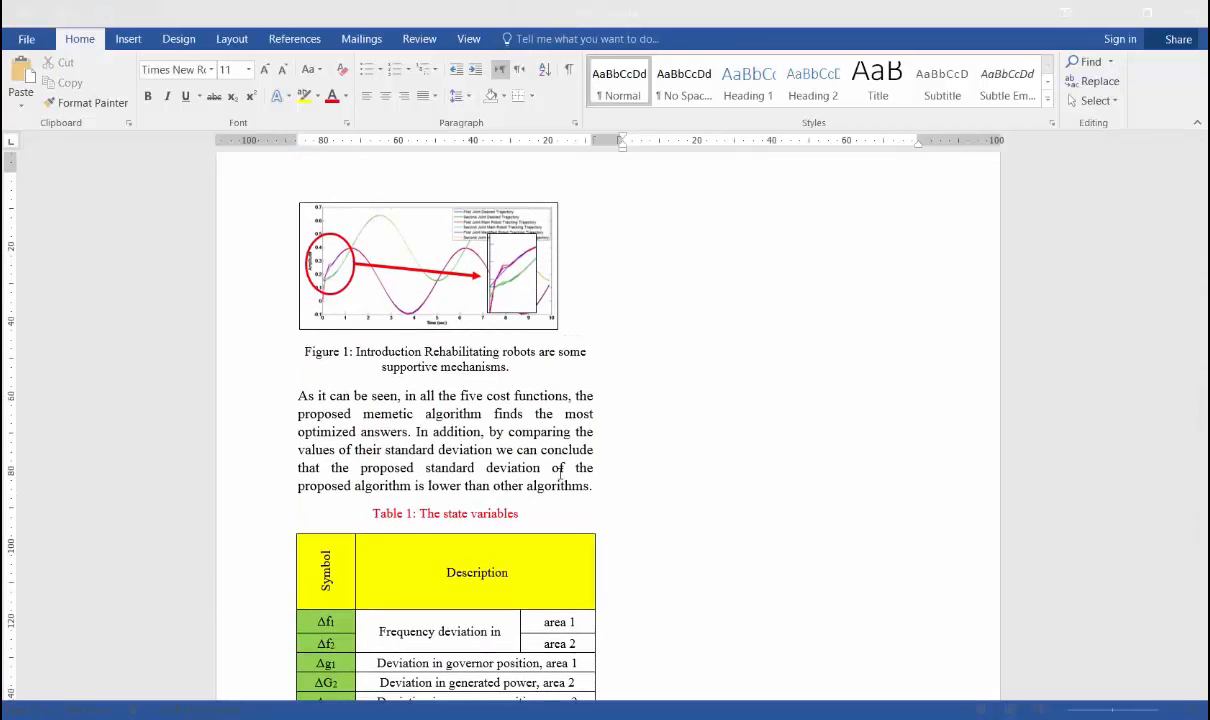
key(ctrl+v)
key(Return)
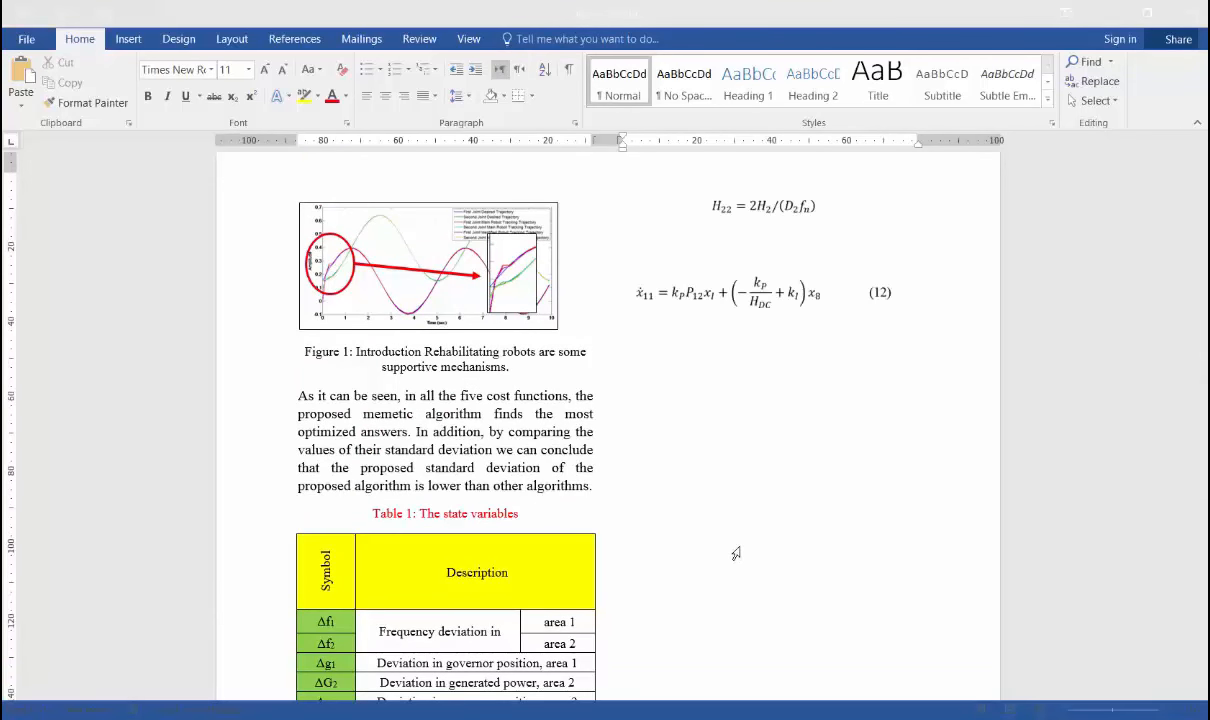
ctrl+scroll(897, 540, up, 2)
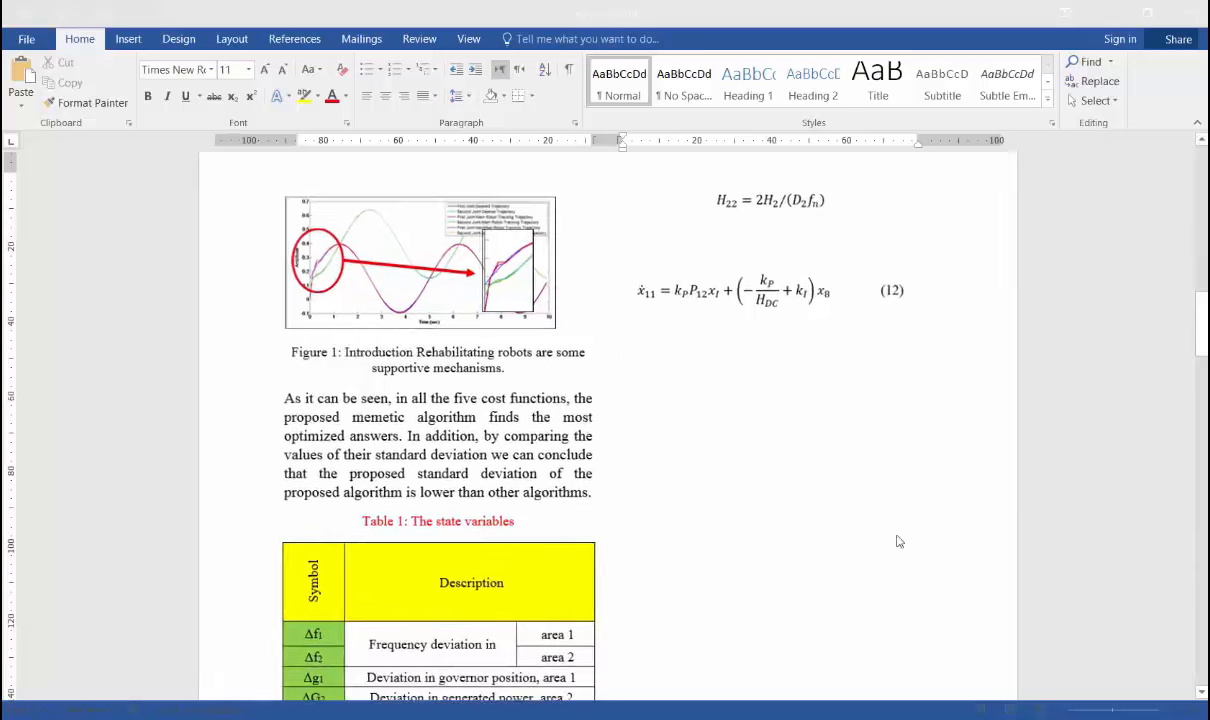